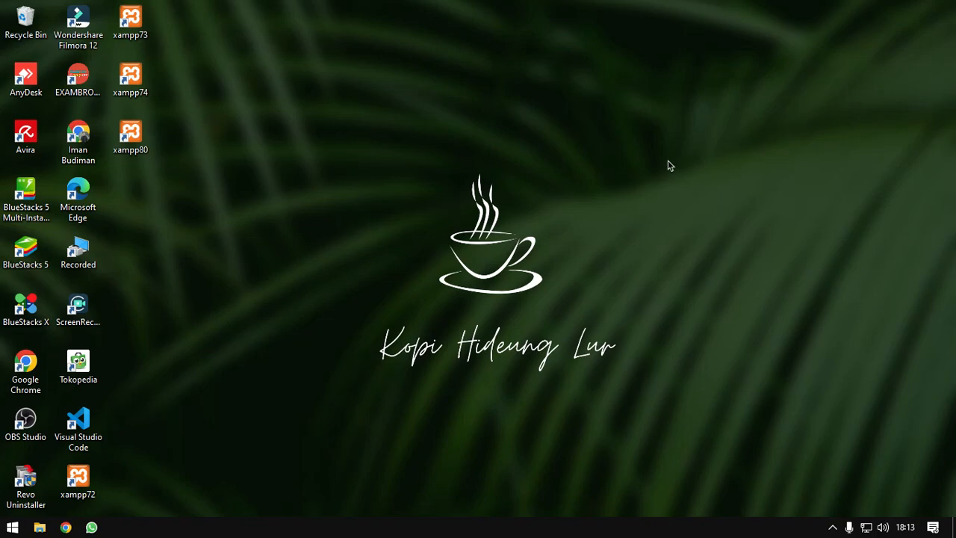
# - Start Apache and MySQL in the xampp74 control panel, close it, and refresh the desktop
pyautogui.doubleClick(133, 94)
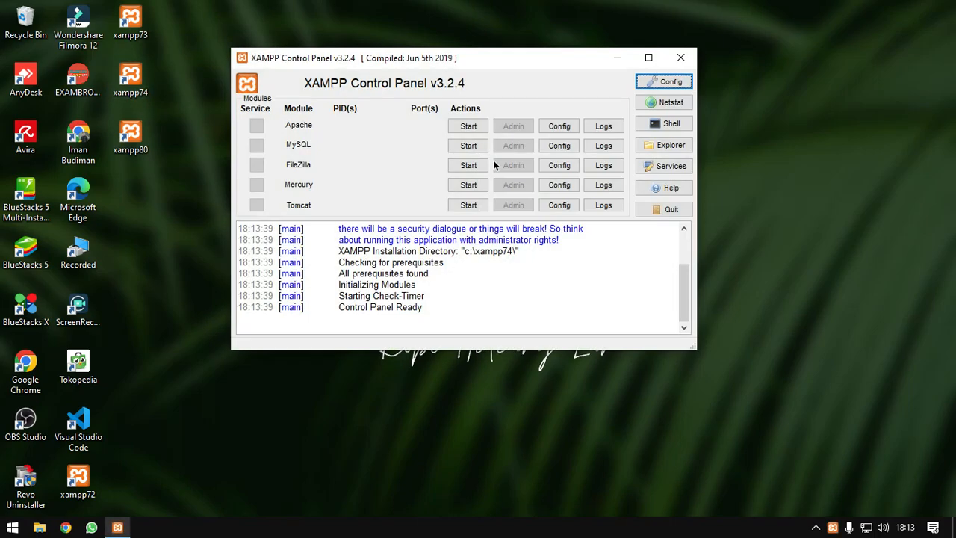
pyautogui.click(465, 129)
pyautogui.click(469, 145)
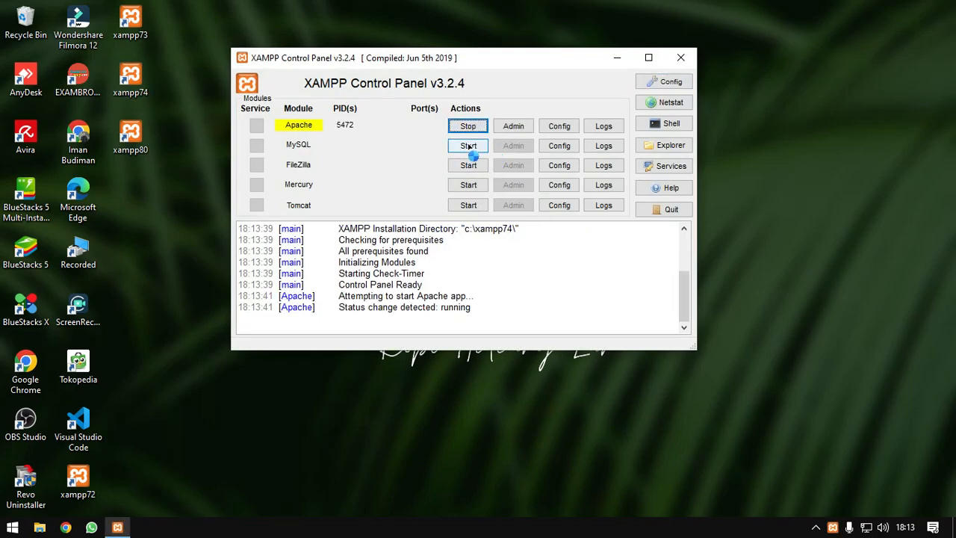
pyautogui.click(681, 58)
pyautogui.rightClick(344, 156)
pyautogui.click(390, 190)
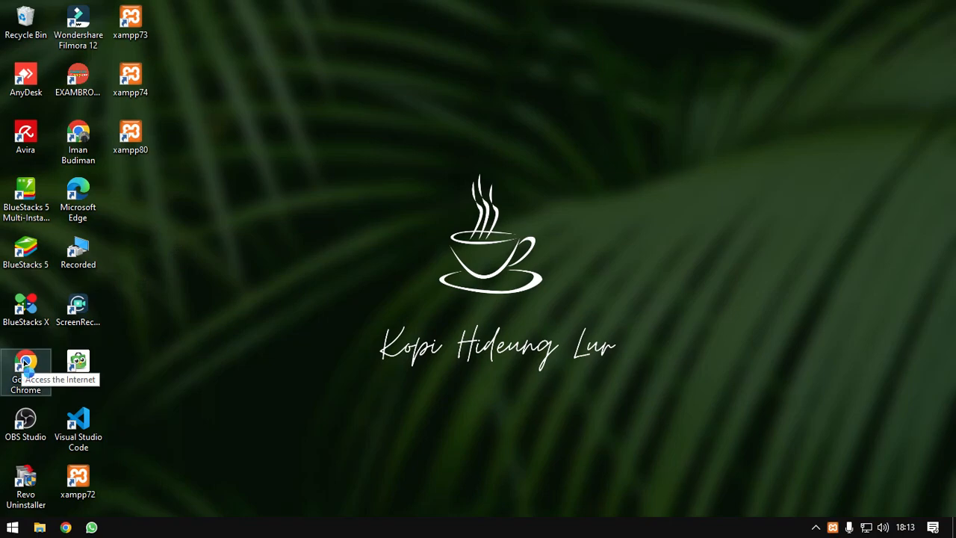
# - Launch Microsoft Edge, decline the recommended settings, and close the extra empty tab
pyautogui.click(12, 528)
pyautogui.click(727, 209)
pyautogui.doubleClick(100, 205)
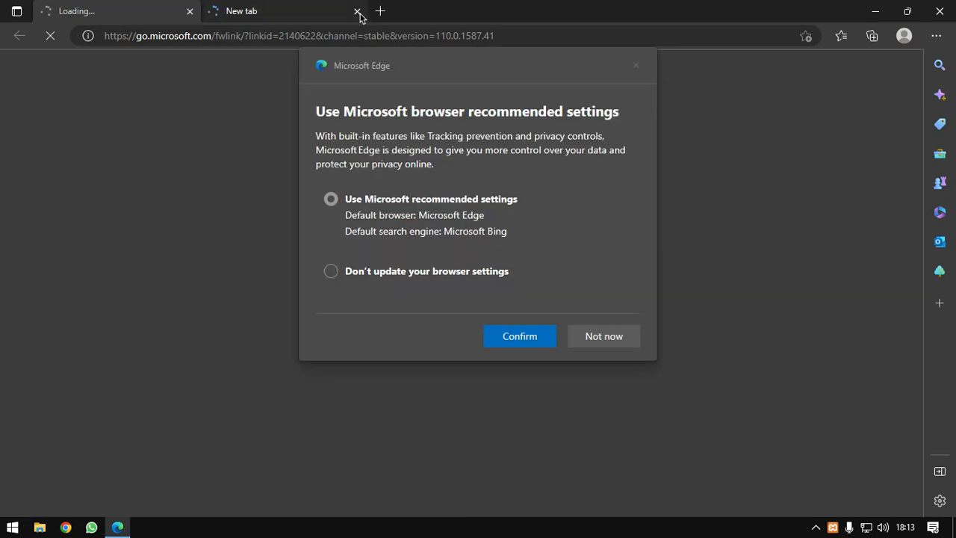
pyautogui.click(623, 342)
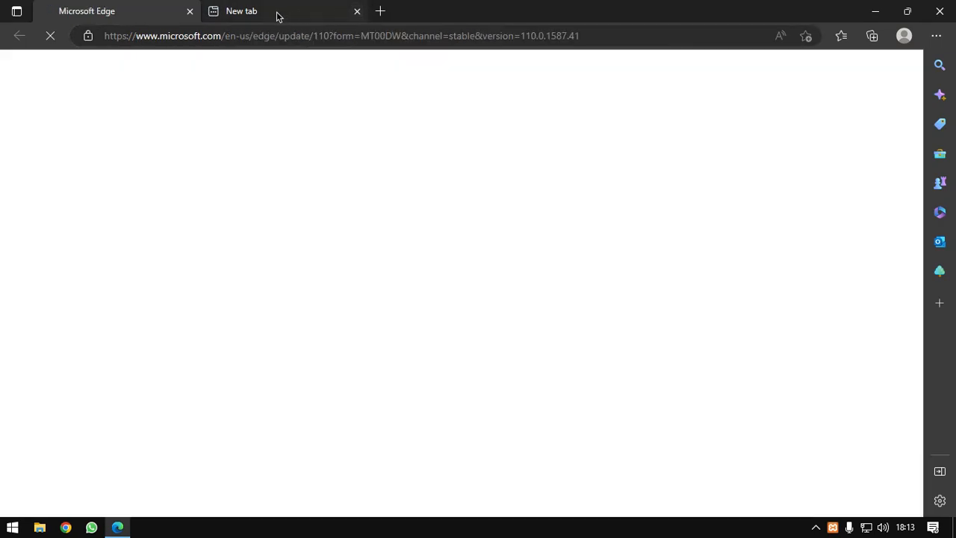
pyautogui.middleClick(276, 15)
# - Load the local site at localhost/artikelku
pyautogui.click(227, 41)
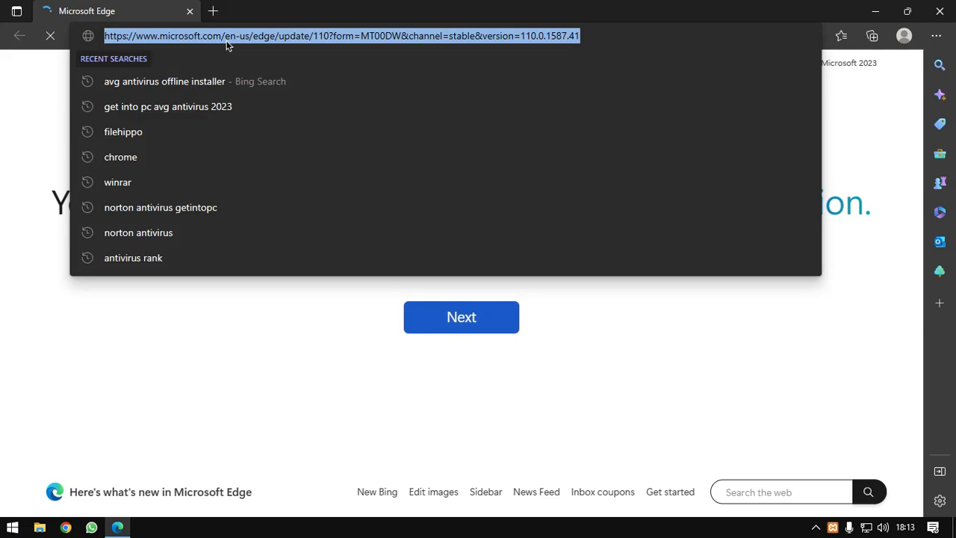
pyautogui.write('local')
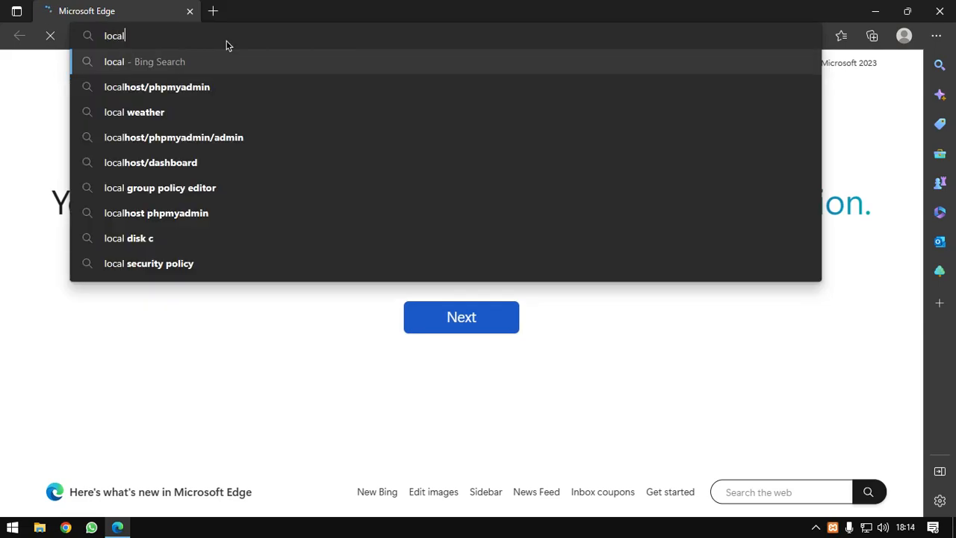
pyautogui.write('host')
pyautogui.press('Delete')
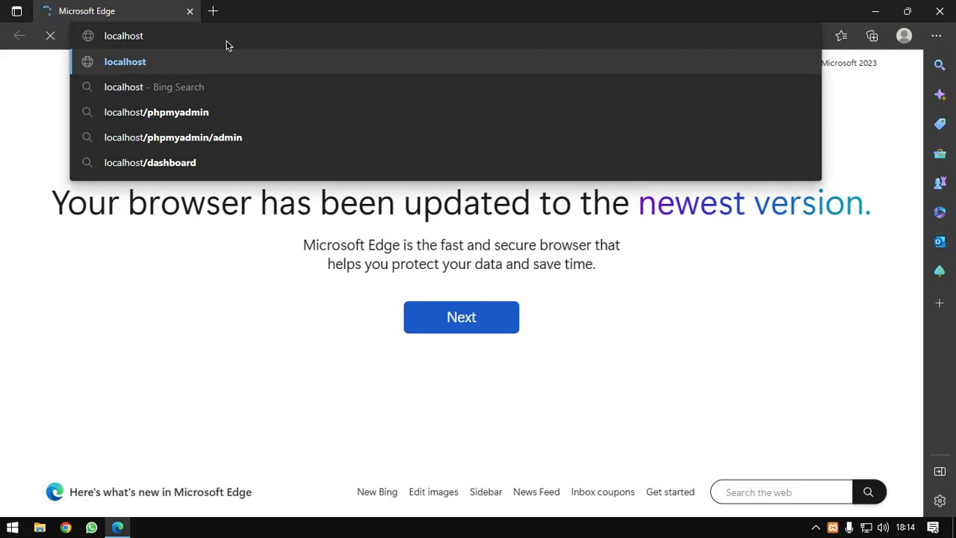
pyautogui.write('/')
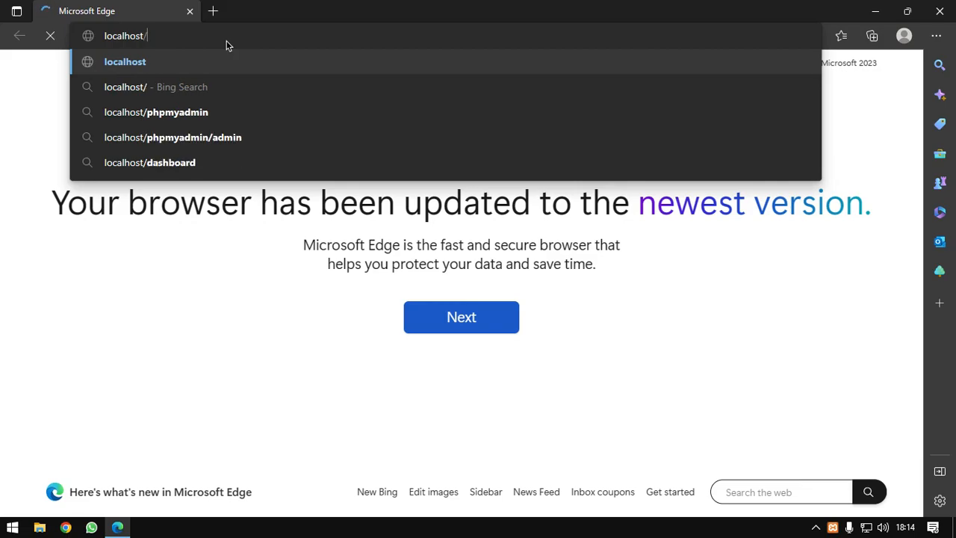
pyautogui.write('arti')
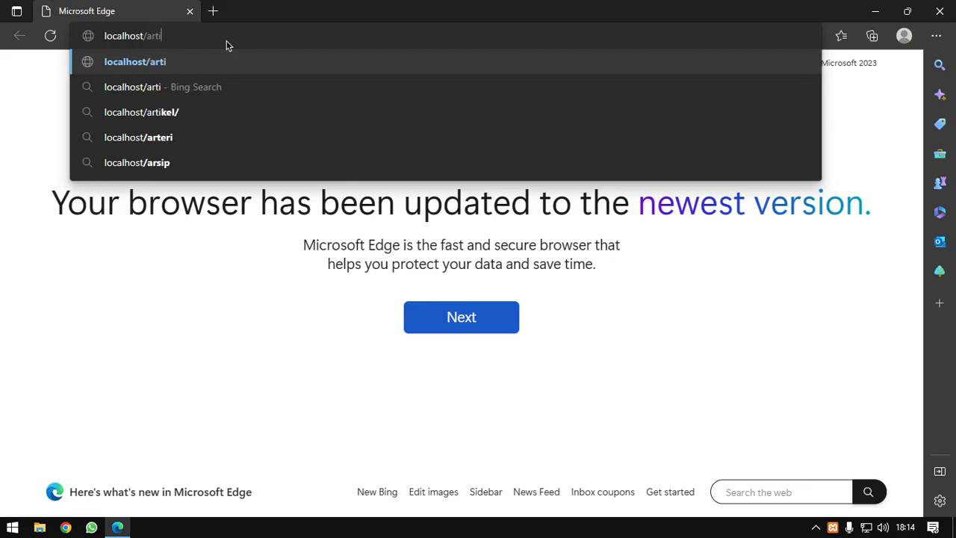
pyautogui.write('kelku')
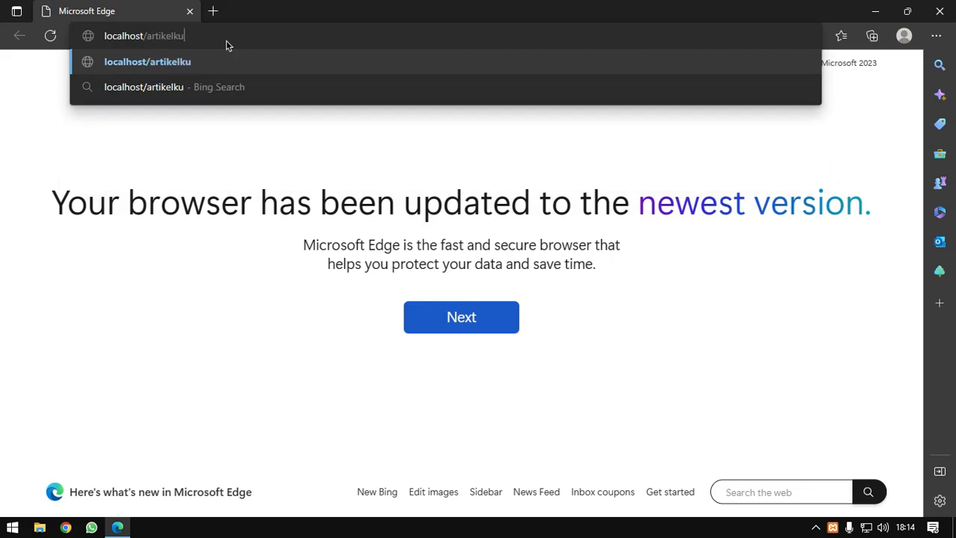
pyautogui.press('Return')
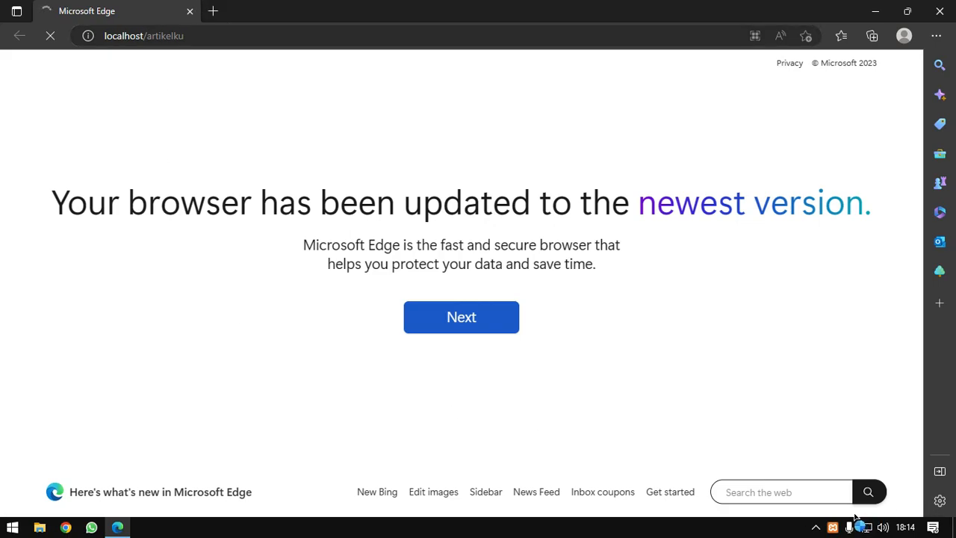
# - Dismiss the tray list and address suggestions, then bring up File Explorer's This PC view
pyautogui.click(816, 527)
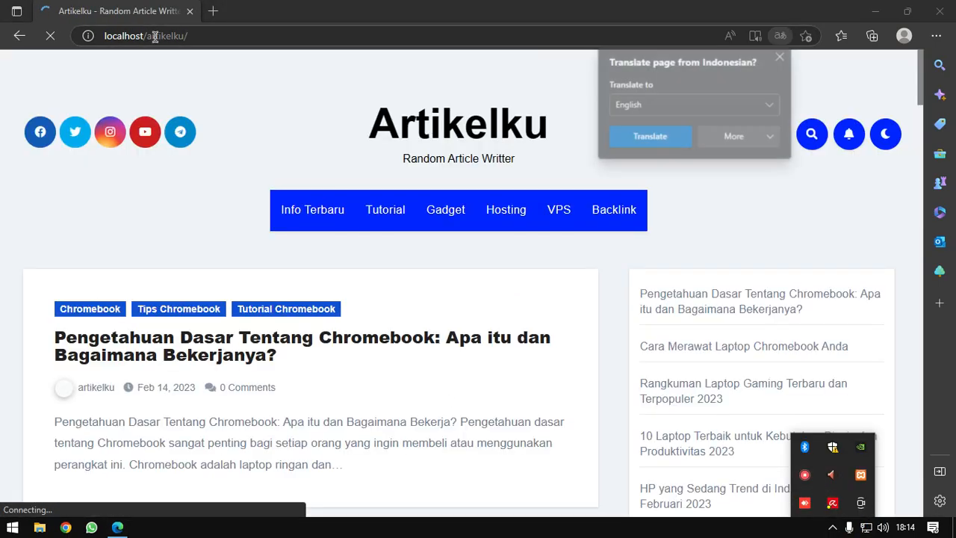
pyautogui.click(210, 41)
pyautogui.click(210, 37)
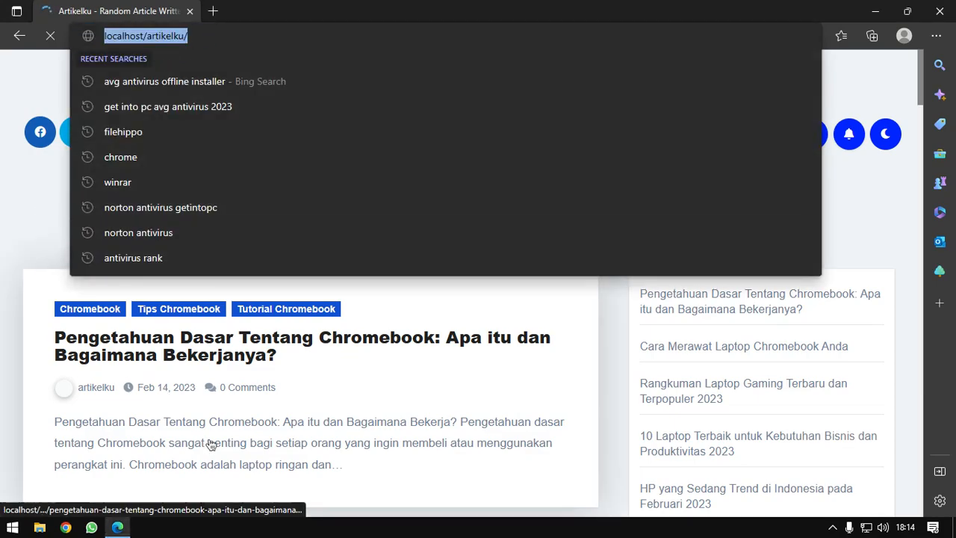
pyautogui.click(246, 408)
pyautogui.click(39, 527)
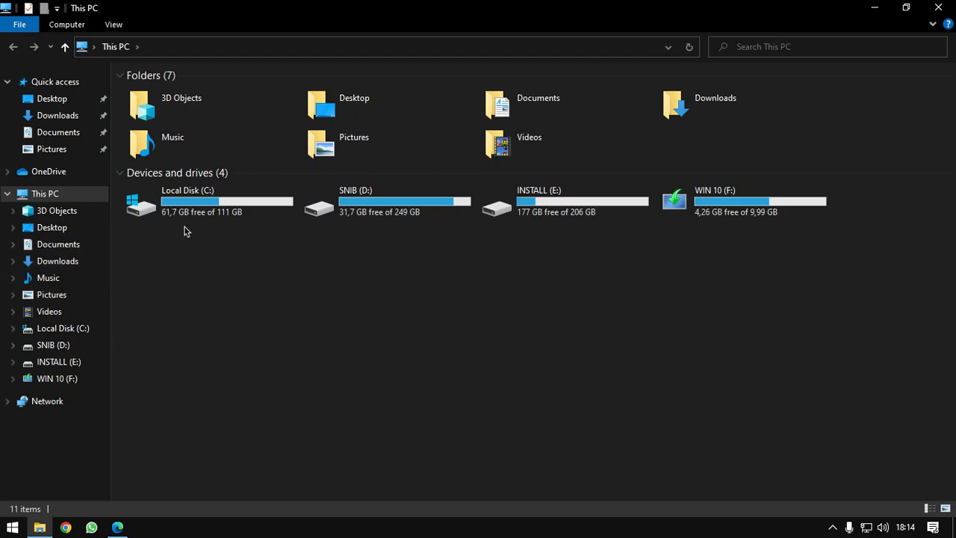
# - Browse to C:\xampp74\htdocs, select the artikelku folder, then close File Explorer
pyautogui.doubleClick(217, 204)
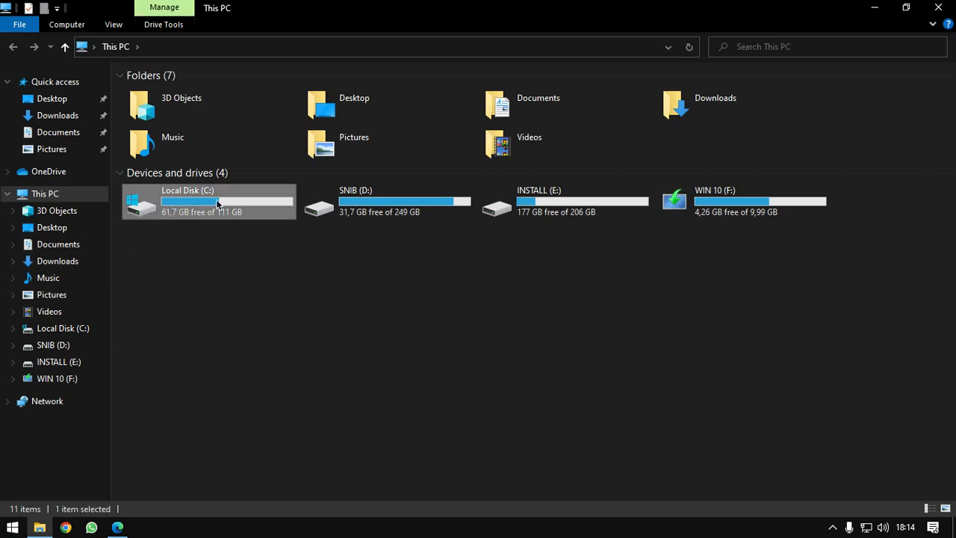
pyautogui.doubleClick(172, 211)
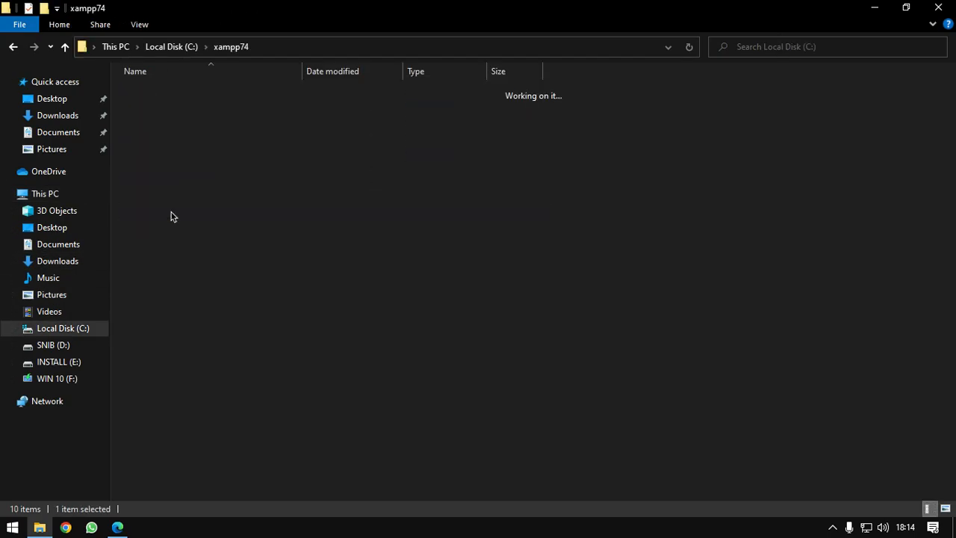
pyautogui.doubleClick(176, 165)
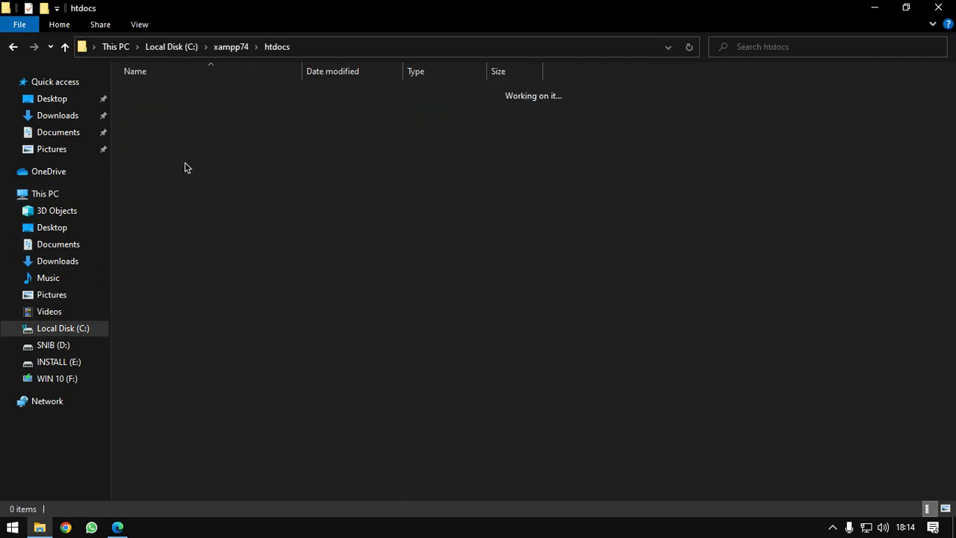
pyautogui.click(195, 93)
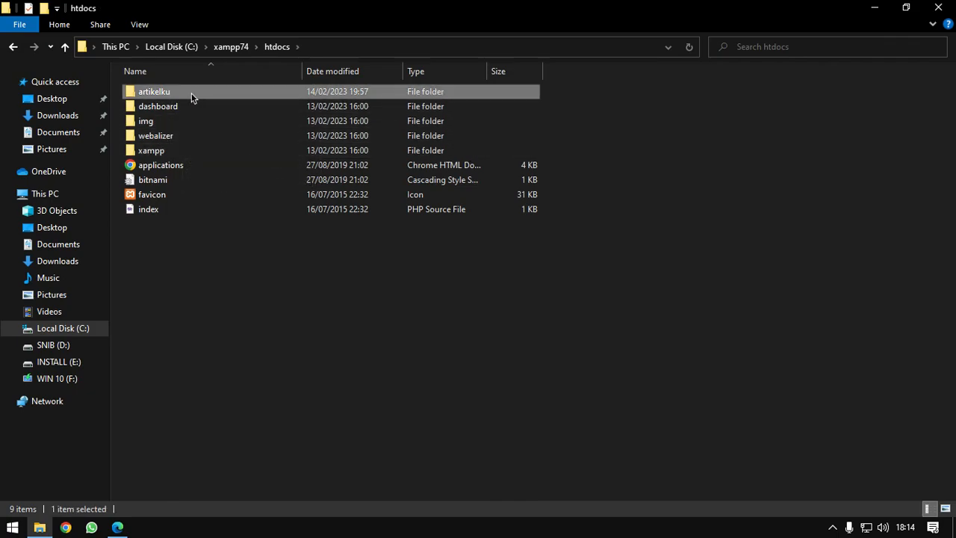
pyautogui.click(237, 358)
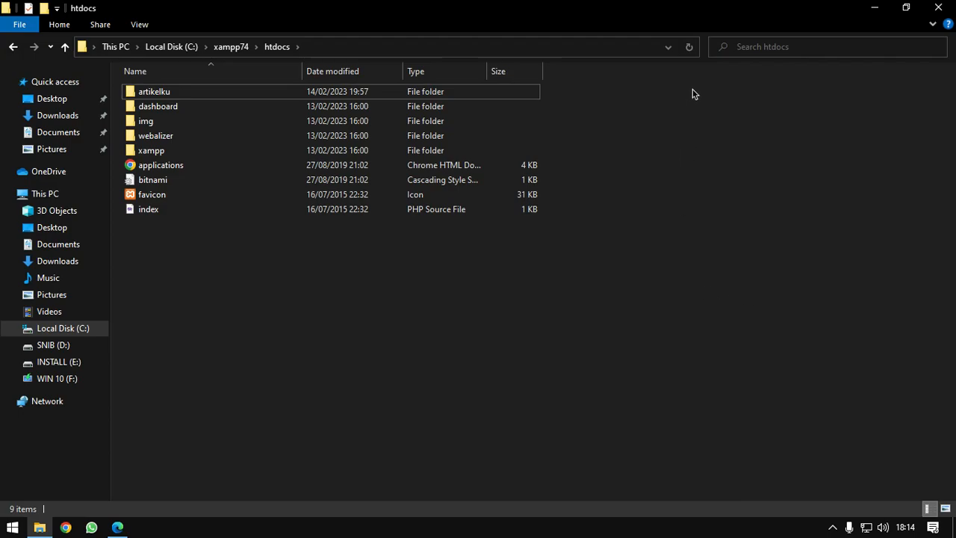
pyautogui.click(924, 9)
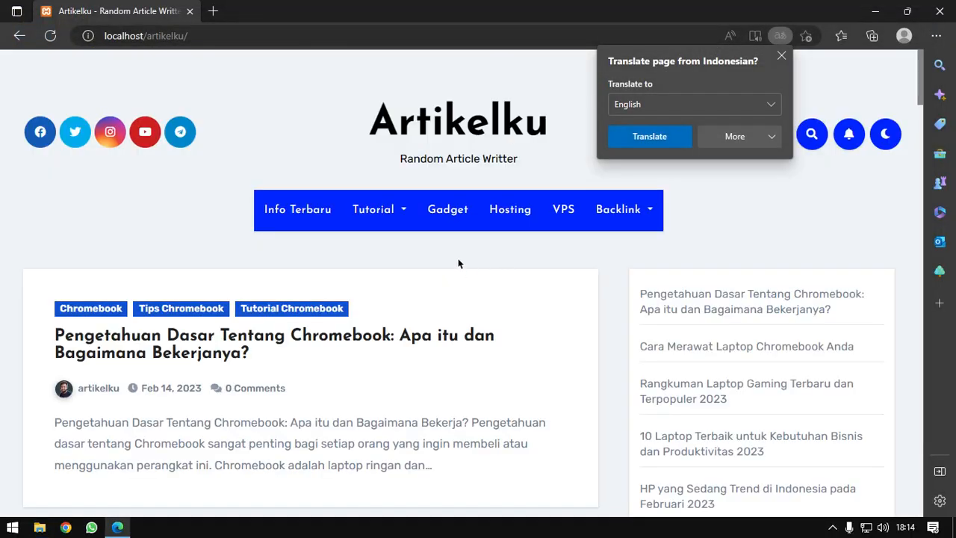
# - Decline page translation, scroll through the Artikelku homepage posts, and check the Backlink dropdown
pyautogui.click(722, 139)
pyautogui.click(730, 160)
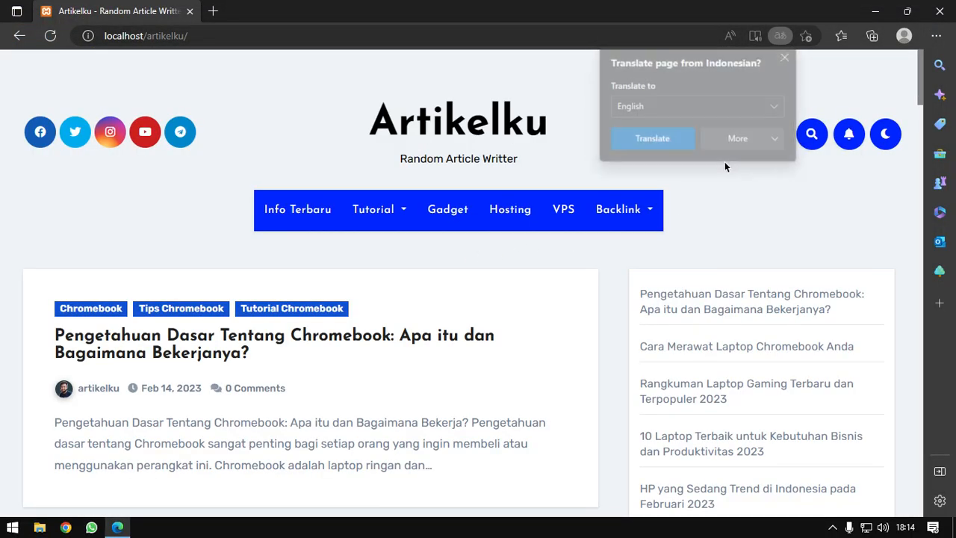
pyautogui.scroll(-15, 256, 295)
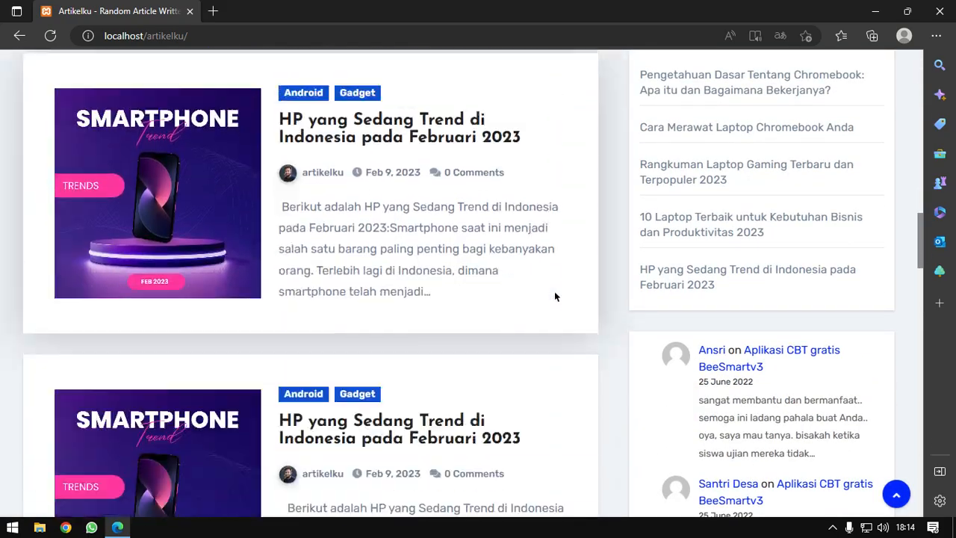
pyautogui.scroll(-15, 556, 297)
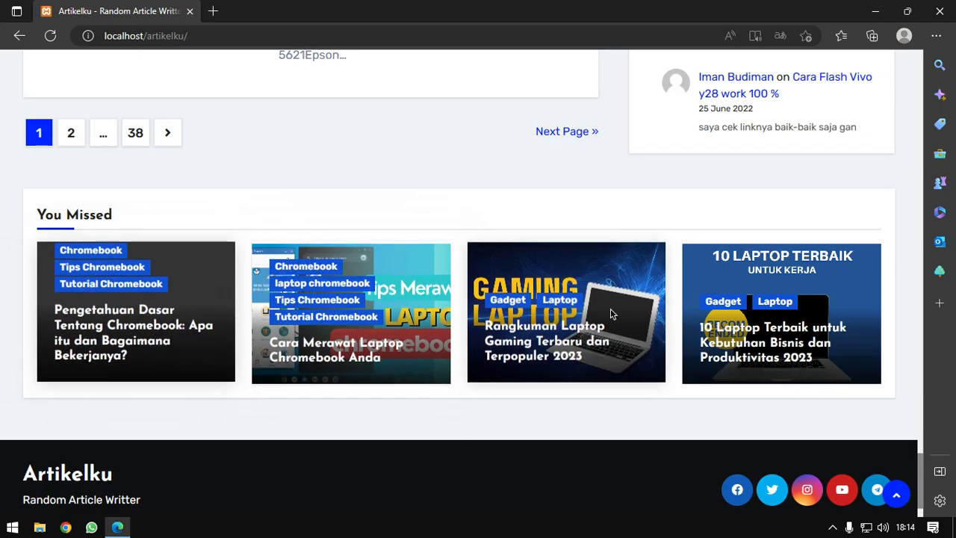
pyautogui.scroll(15, 485, 269)
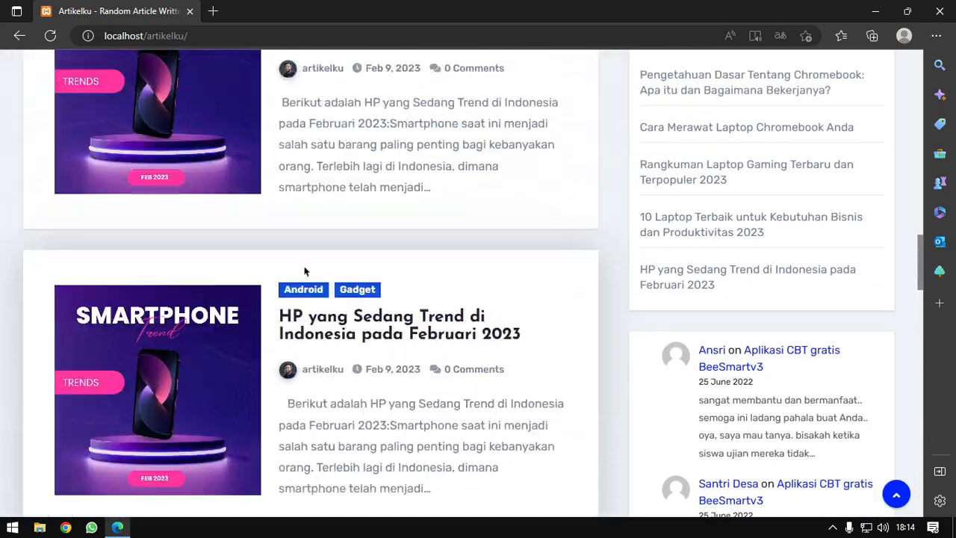
pyautogui.scroll(12, 278, 270)
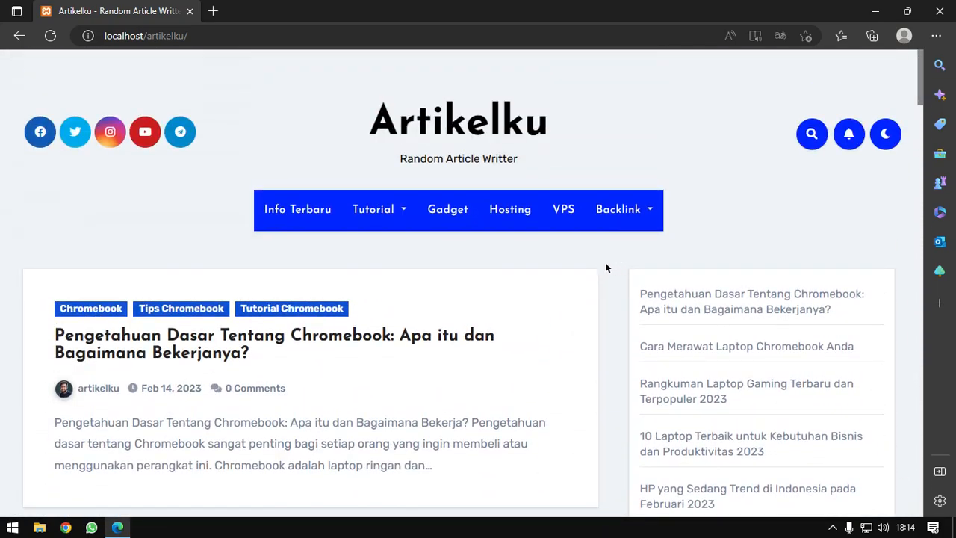
pyautogui.click(619, 209)
pyautogui.click(469, 244)
# - Load imanbudiman.com in a new tab, scroll through it, then return to the Artikelku tab
pyautogui.click(213, 11)
pyautogui.write('imanbu')
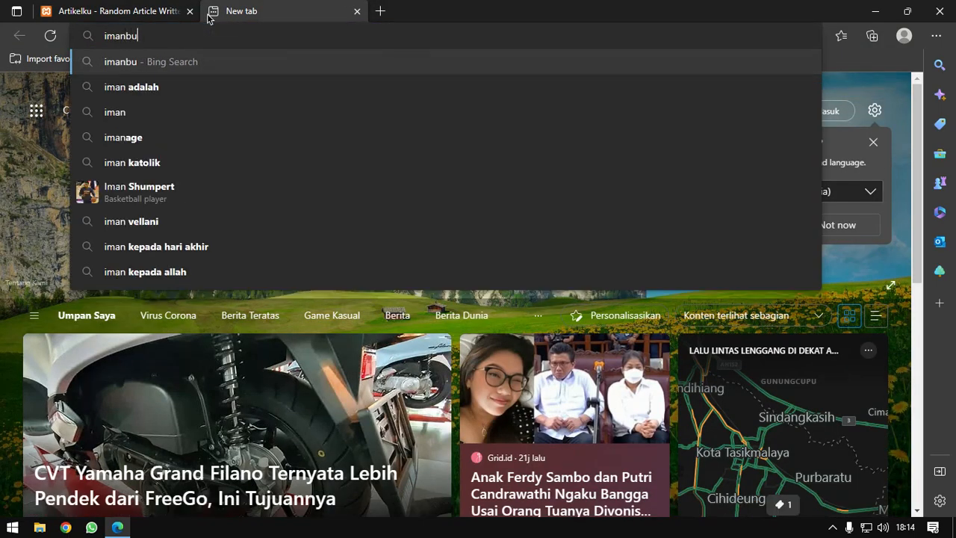
pyautogui.write('diman.com')
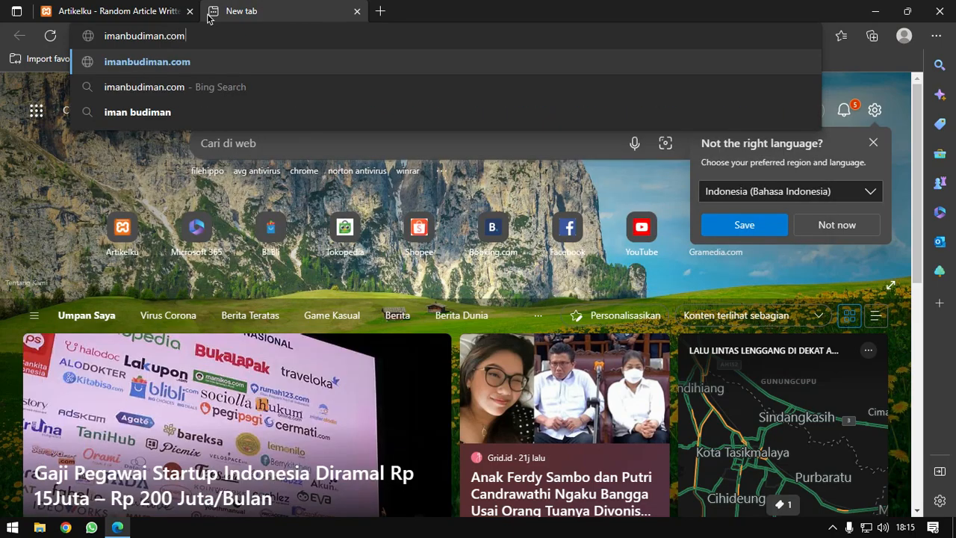
pyautogui.press('Return')
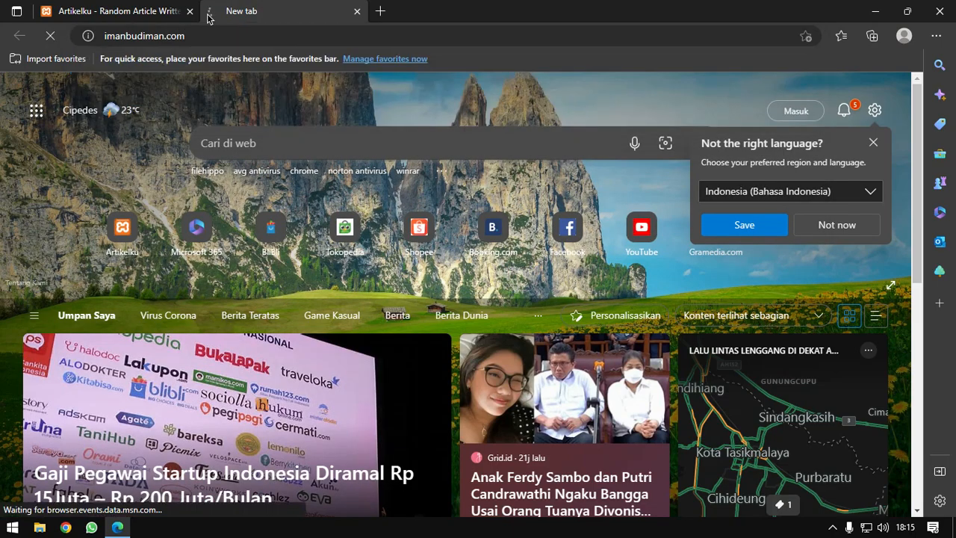
pyautogui.click(128, 13)
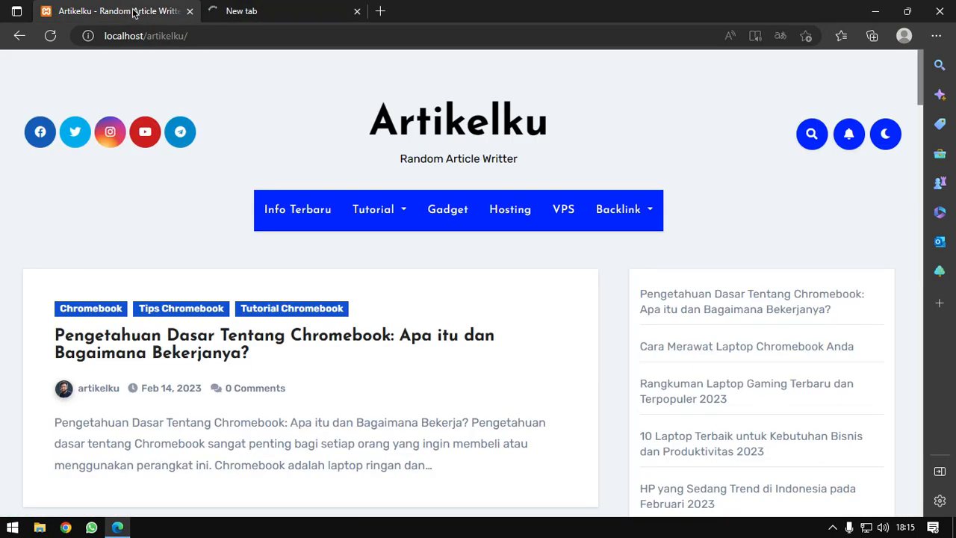
pyautogui.click(228, 22)
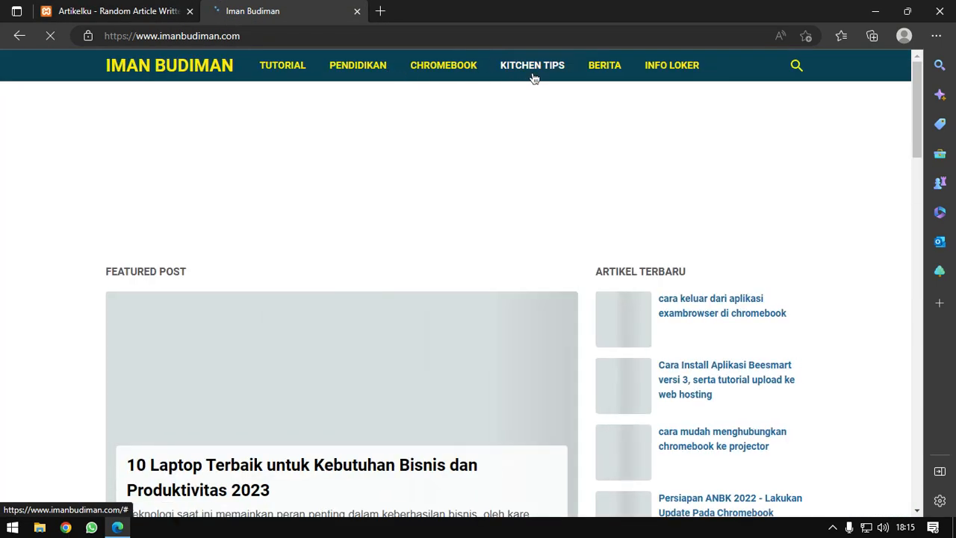
pyautogui.scroll(-15, 438, 192)
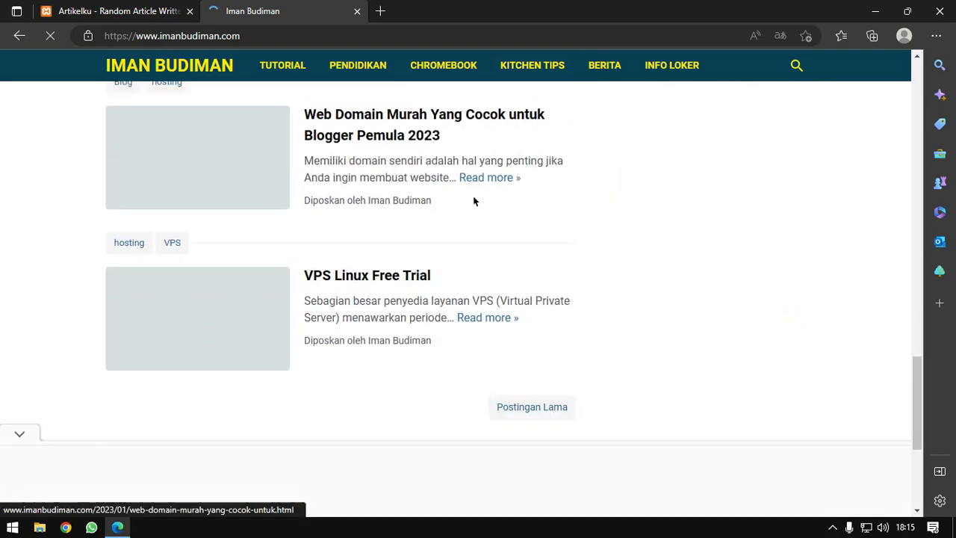
pyautogui.scroll(-3, 473, 200)
pyautogui.scroll(5, 473, 200)
pyautogui.click(111, 12)
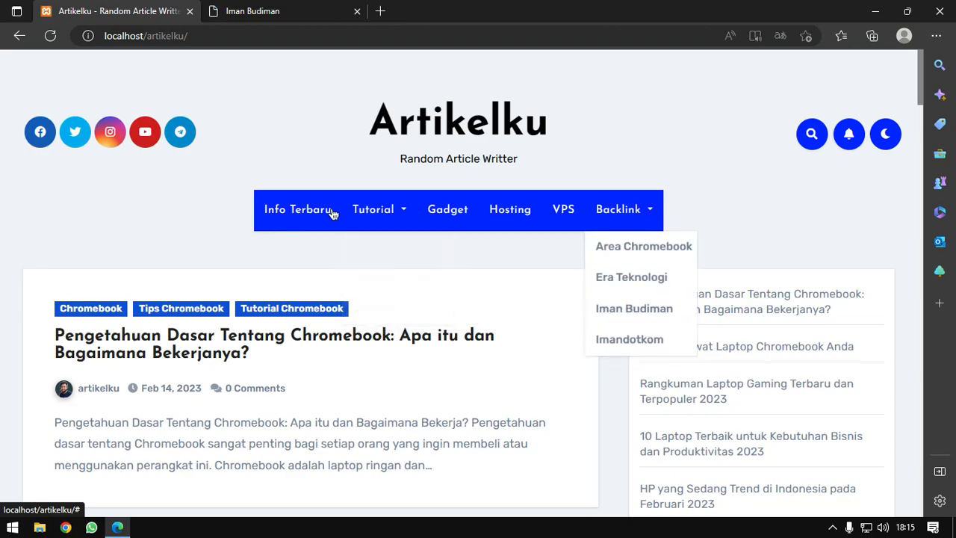
# - Scroll through the Artikelku homepage posts and back to the top
pyautogui.moveTo(650, 207)
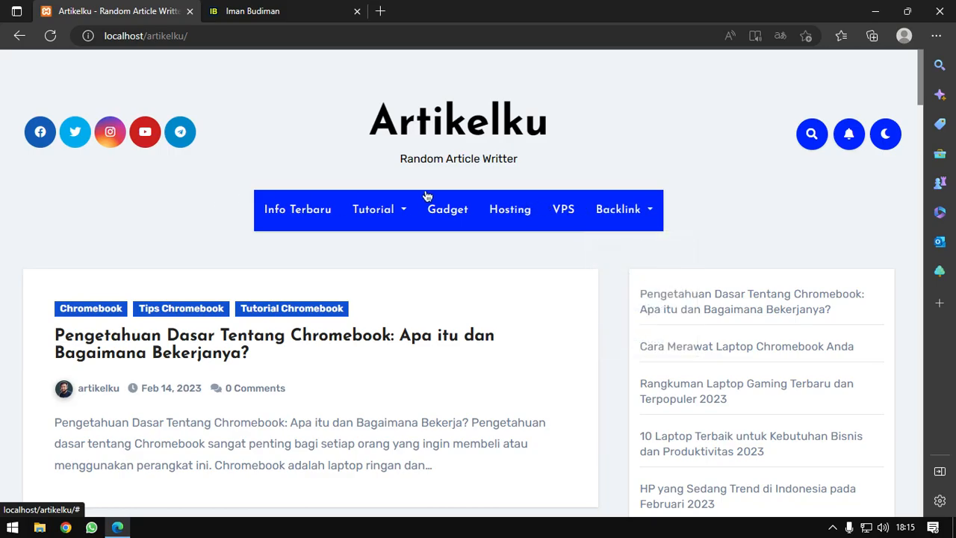
pyautogui.scroll(-10, 425, 194)
pyautogui.scroll(-10, 425, 195)
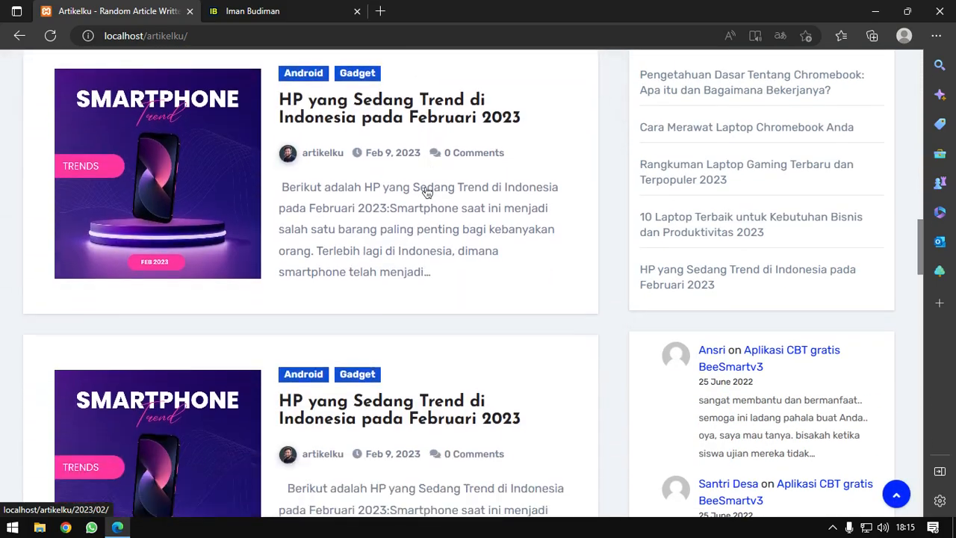
pyautogui.scroll(-6, 421, 186)
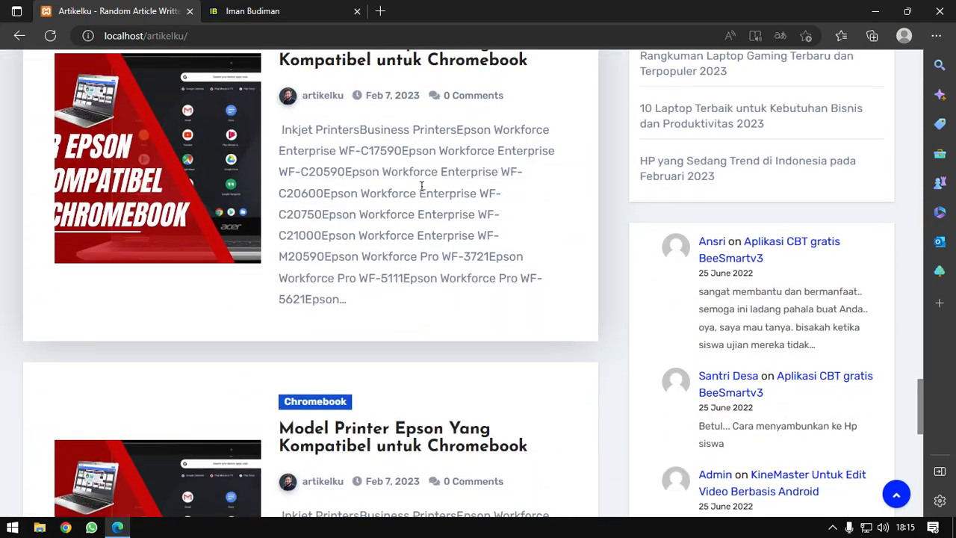
pyautogui.scroll(10, 493, 188)
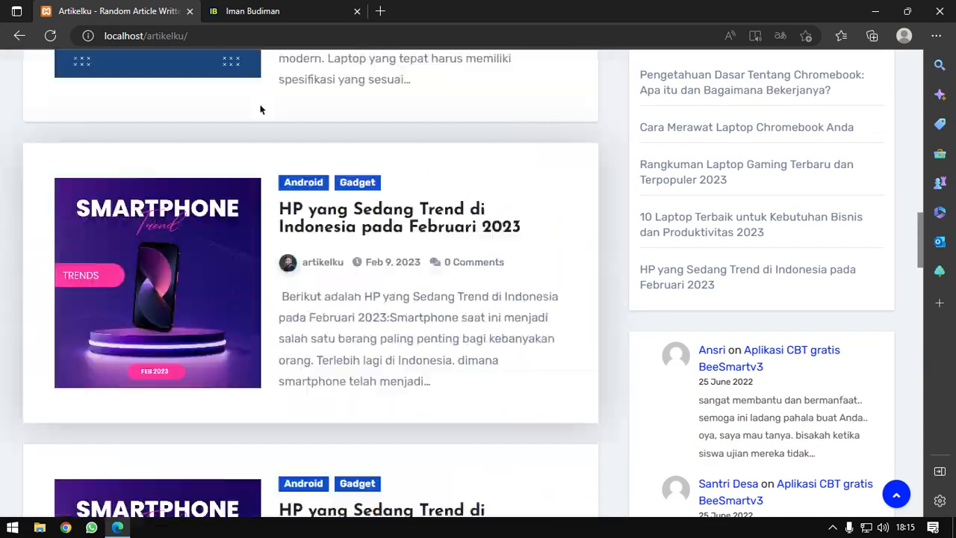
pyautogui.scroll(10, 274, 91)
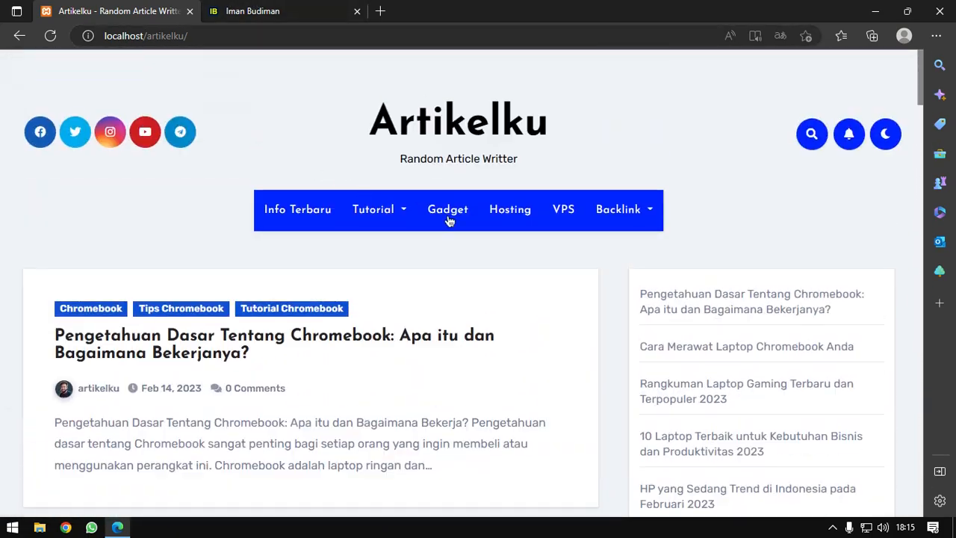
# - Append the wp-login address (typed as wp-login.pgp) to localhost/artikelku and load it
pyautogui.click(293, 36)
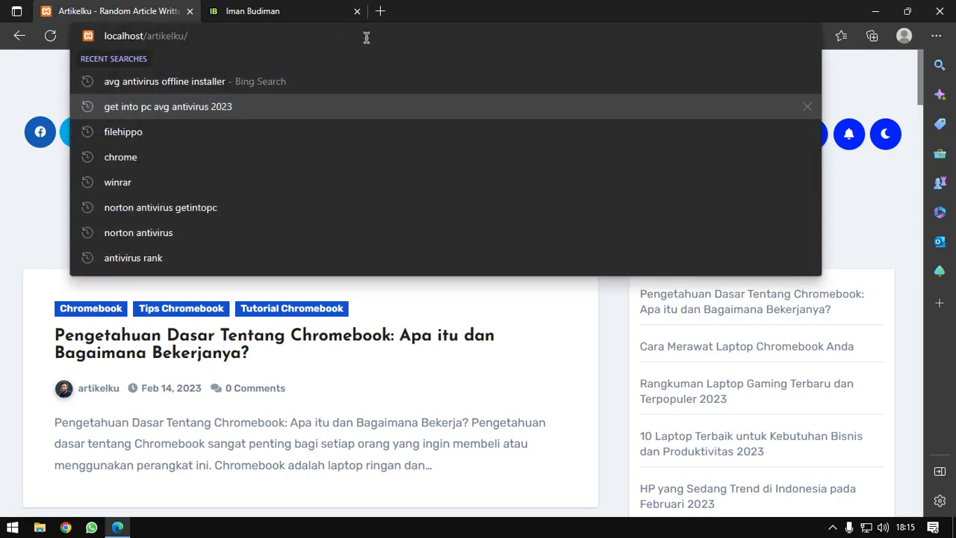
pyautogui.write('wp-')
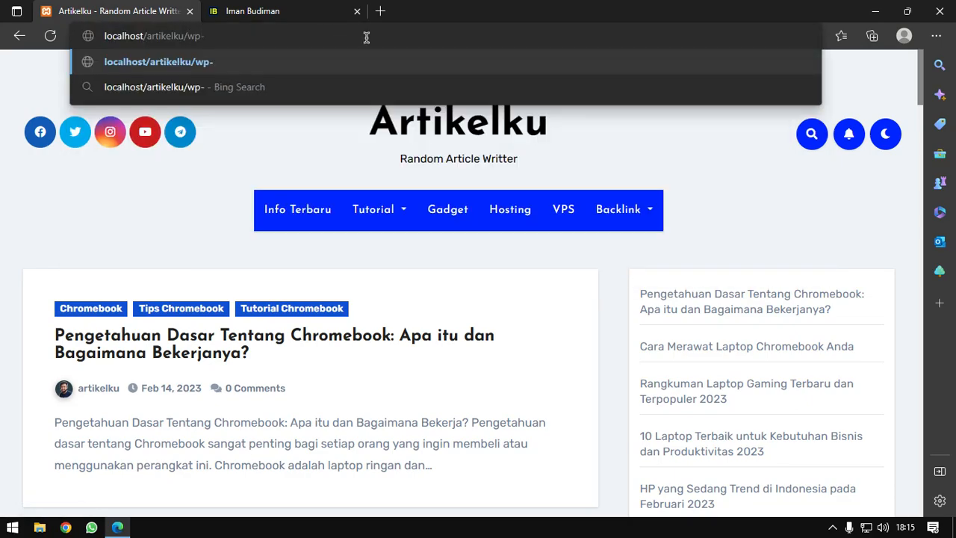
pyautogui.write('login')
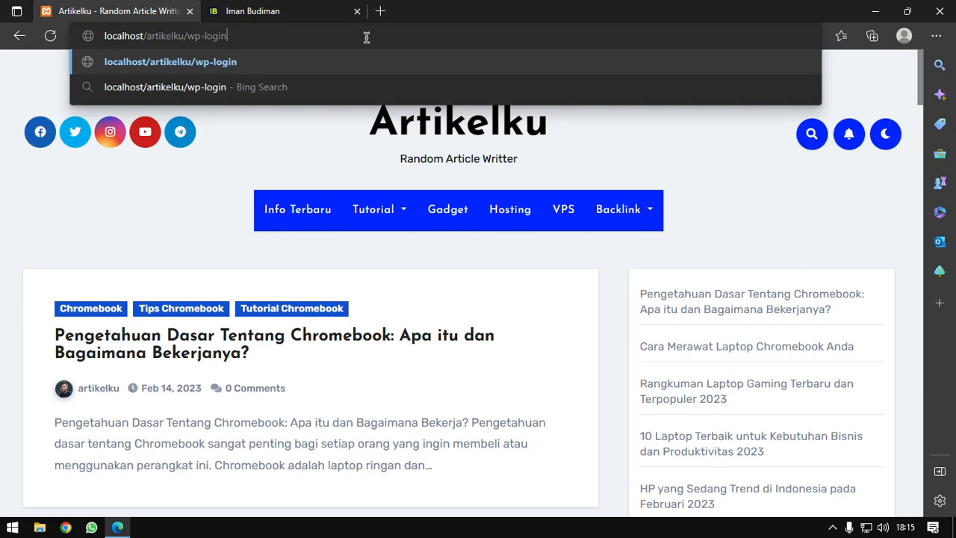
pyautogui.write('.pg')
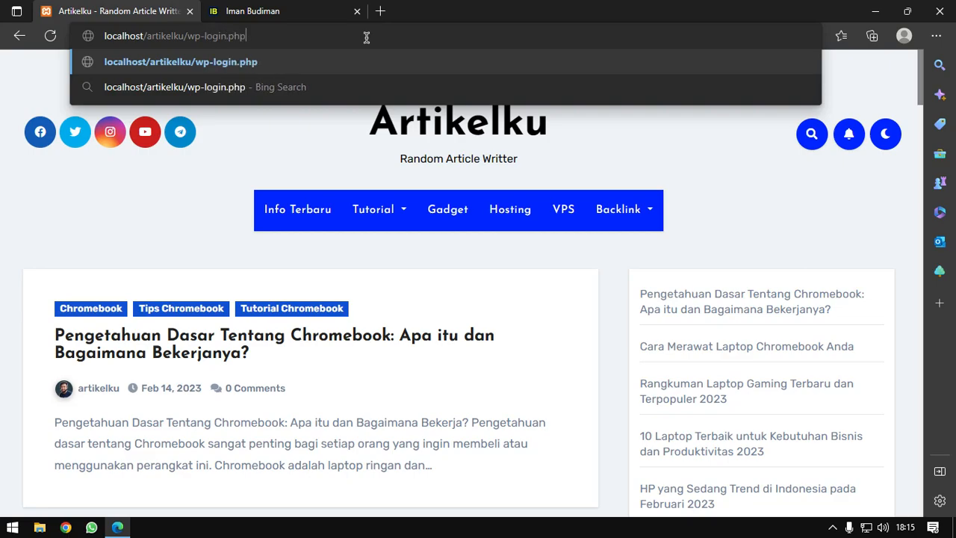
pyautogui.write('p')
pyautogui.press('Return')
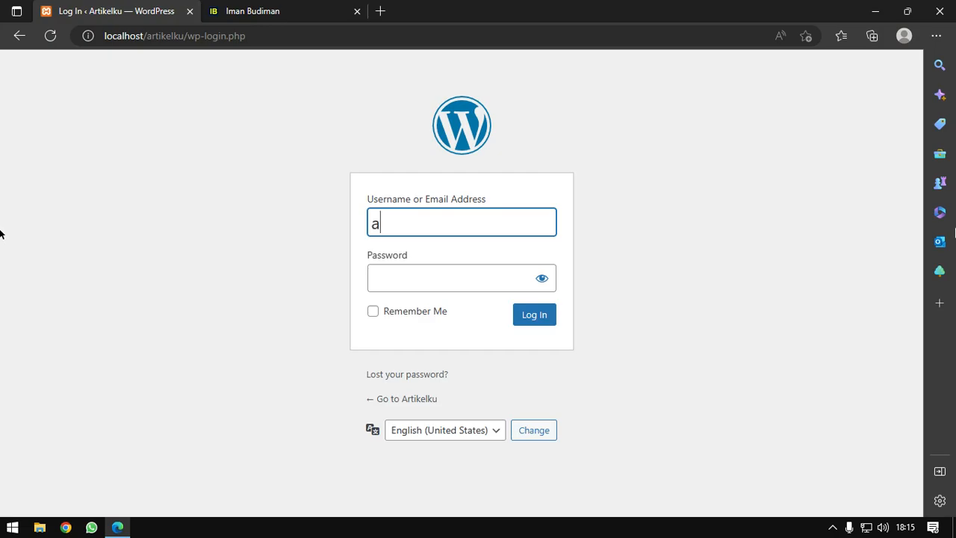
# - Enter the admin username and password, correcting the mistyped password, and submit the login
pyautogui.write('ikelku')
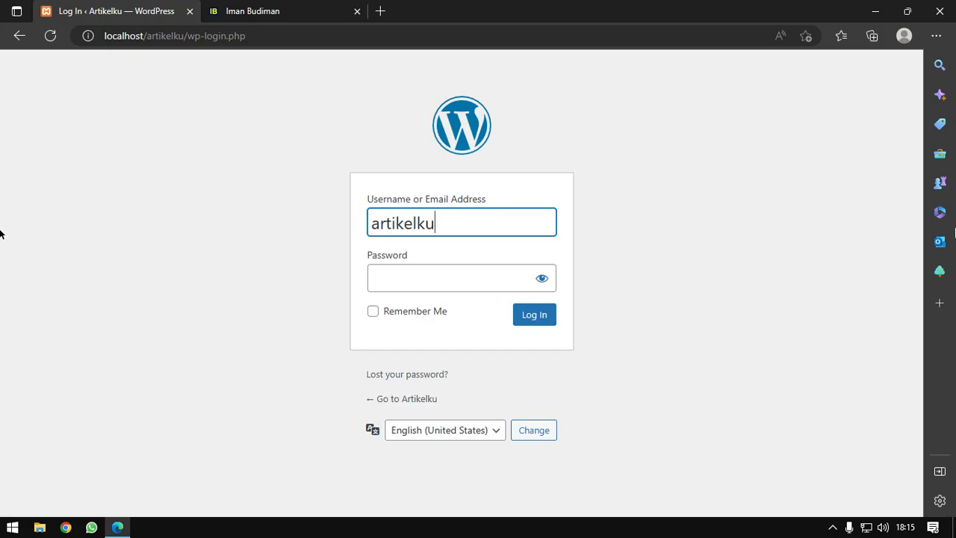
pyautogui.press('Tab')
pyautogui.write('ar')
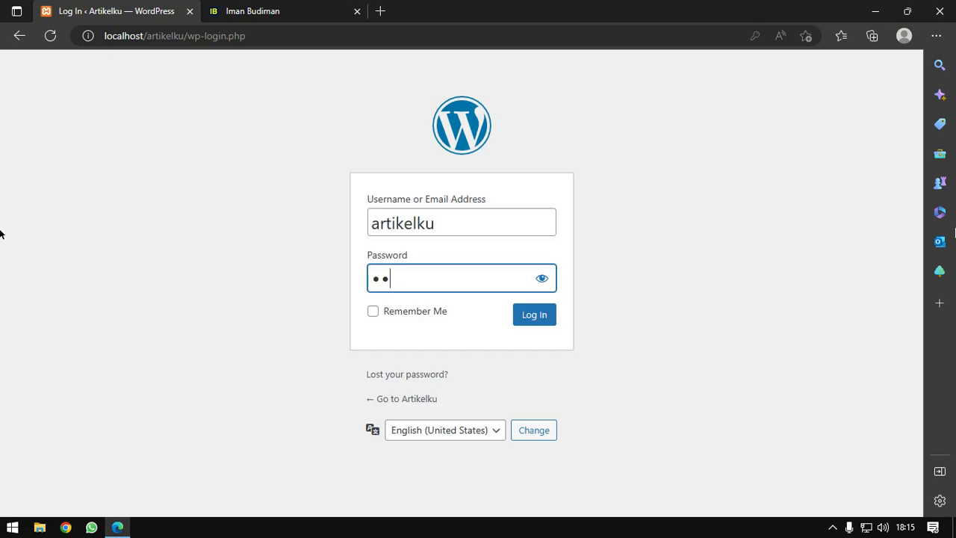
pyautogui.hotkey('ctrl', 'a')
pyautogui.press('BackSpace')
pyautogui.press('Return')
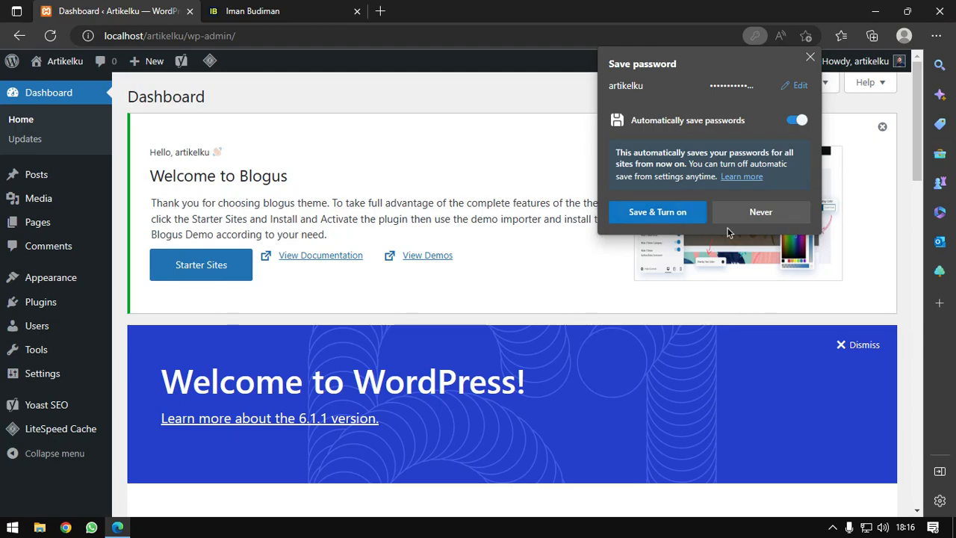
# - Decline Edge's save-password offer and scroll through the Dashboard widgets and back up
pyautogui.click(769, 214)
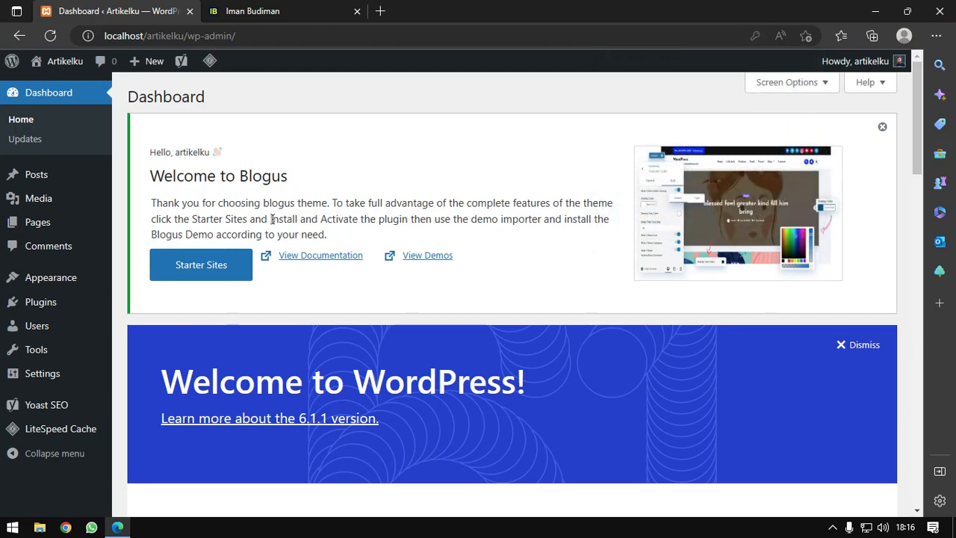
pyautogui.scroll(-5, 154, 248)
pyautogui.scroll(-5, 646, 215)
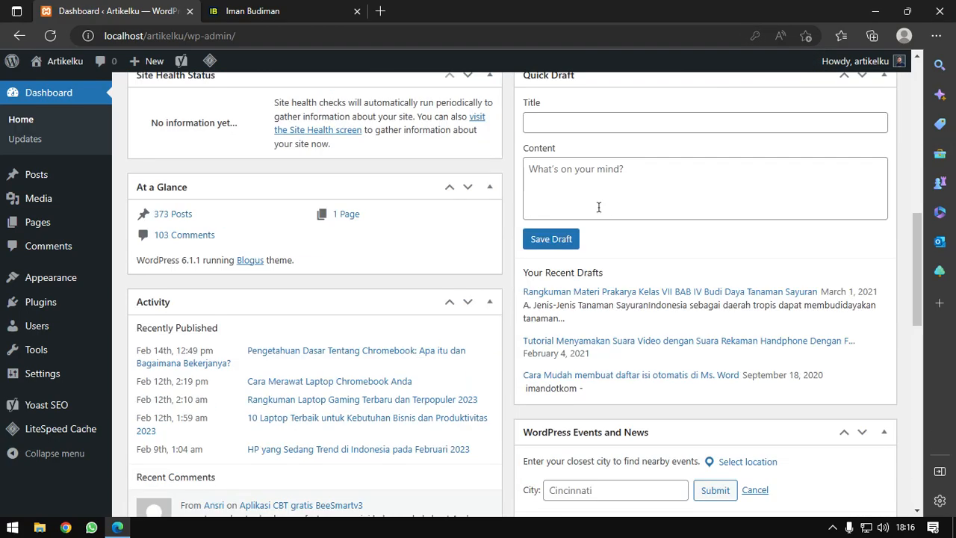
pyautogui.scroll(-6, 175, 260)
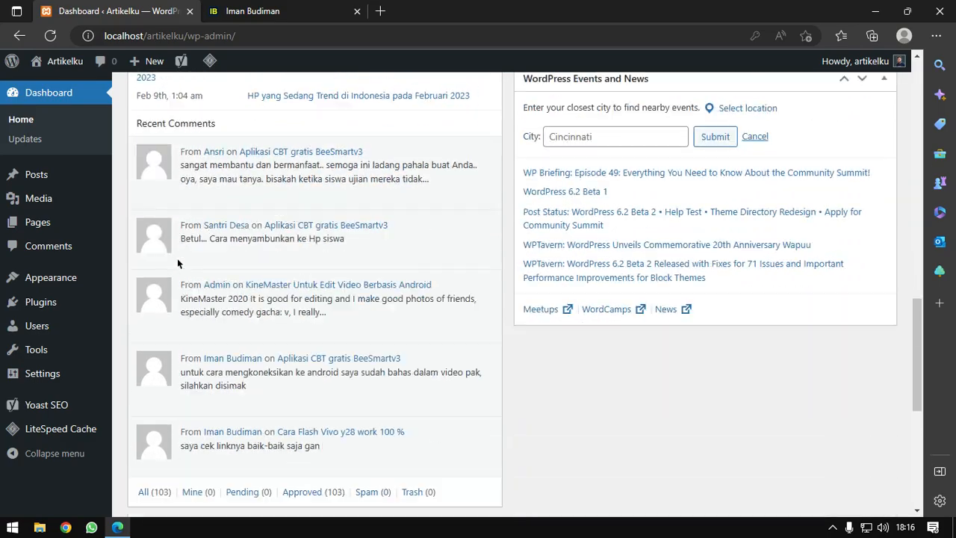
pyautogui.scroll(-2, 171, 257)
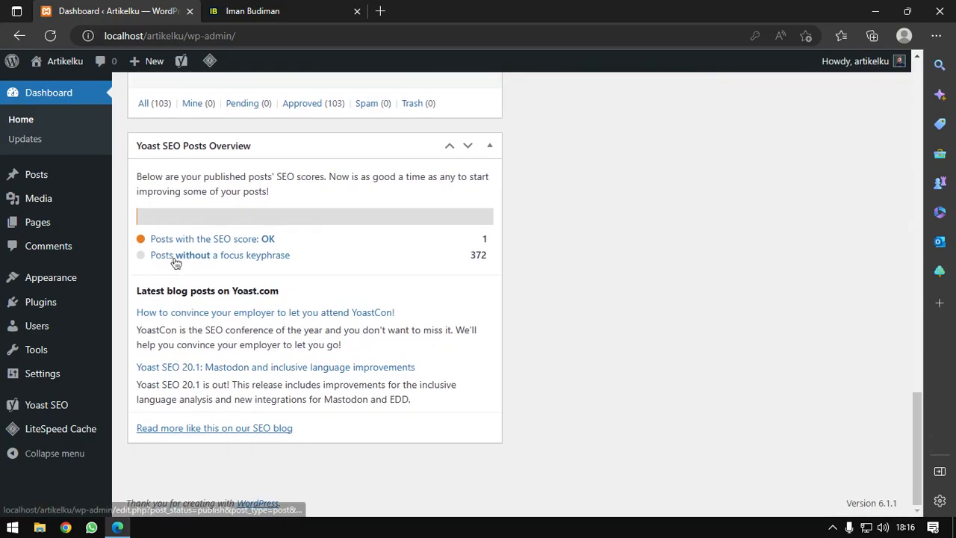
pyautogui.scroll(5, 236, 305)
pyautogui.scroll(10, 152, 274)
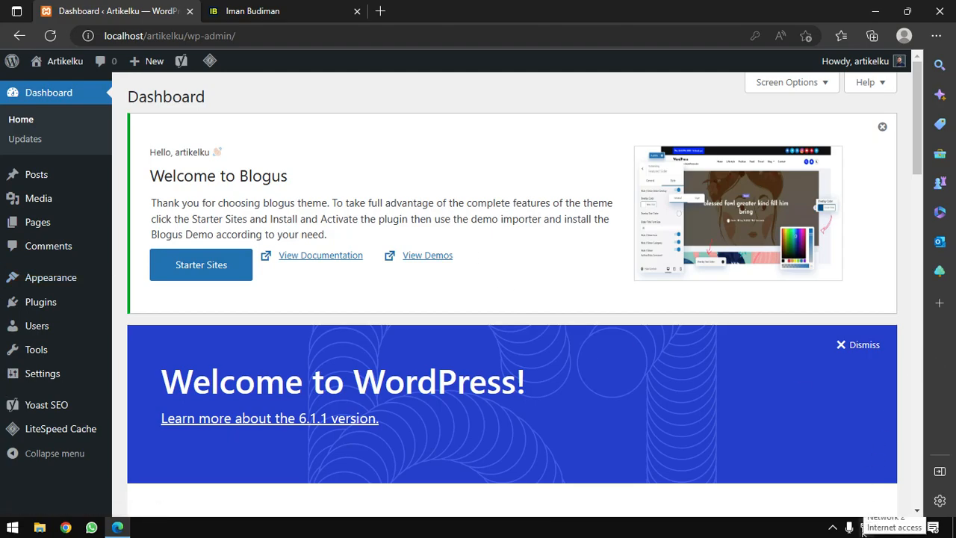
# - Open All Posts, scroll the 376-item list, then bring up the Tools submenu in the sidebar
pyautogui.click(66, 178)
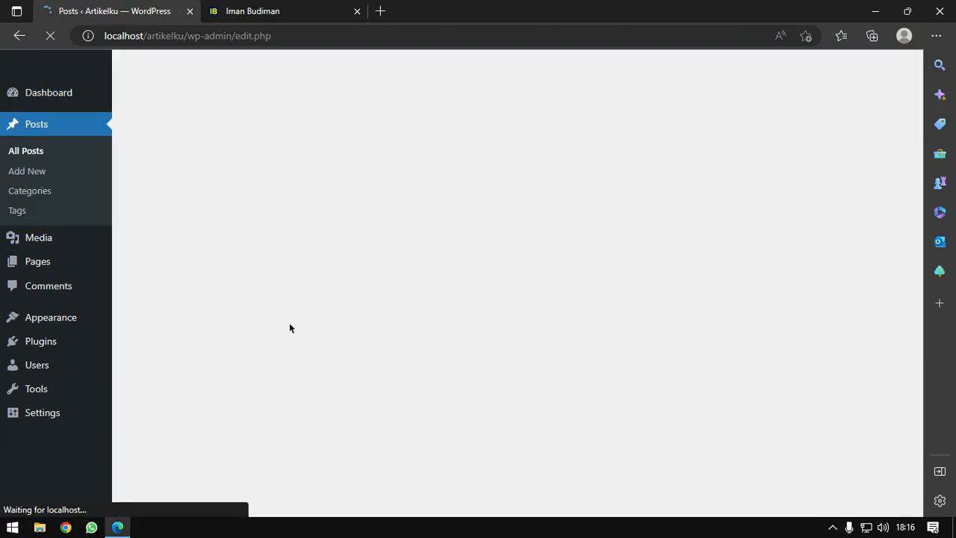
pyautogui.scroll(-10, 396, 365)
pyautogui.scroll(-15, 396, 366)
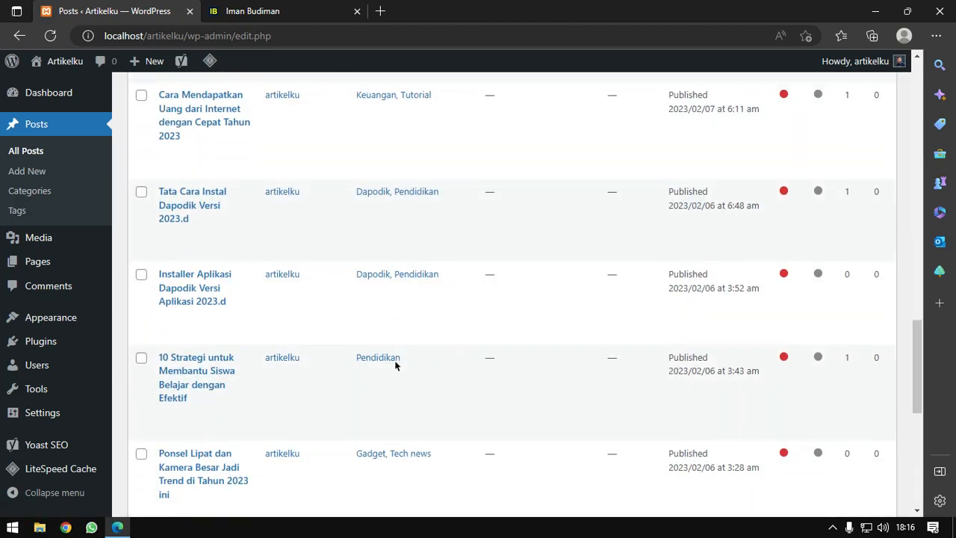
pyautogui.scroll(20, 516, 336)
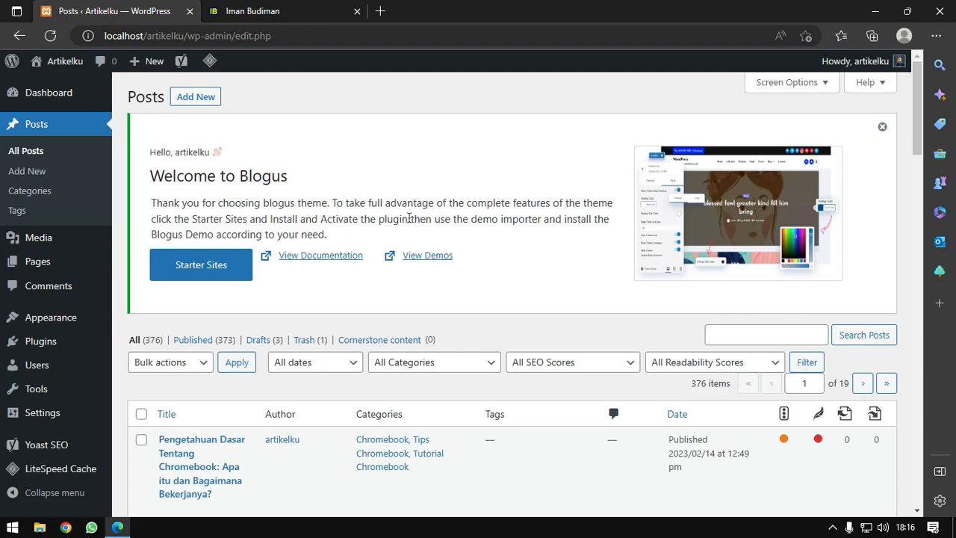
pyautogui.scroll(-2, 59, 216)
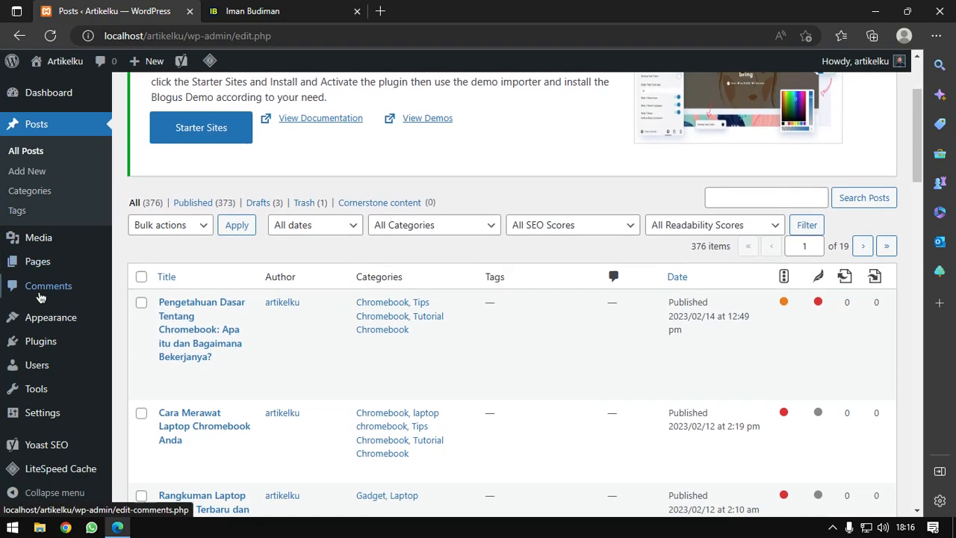
pyautogui.moveTo(52, 415)
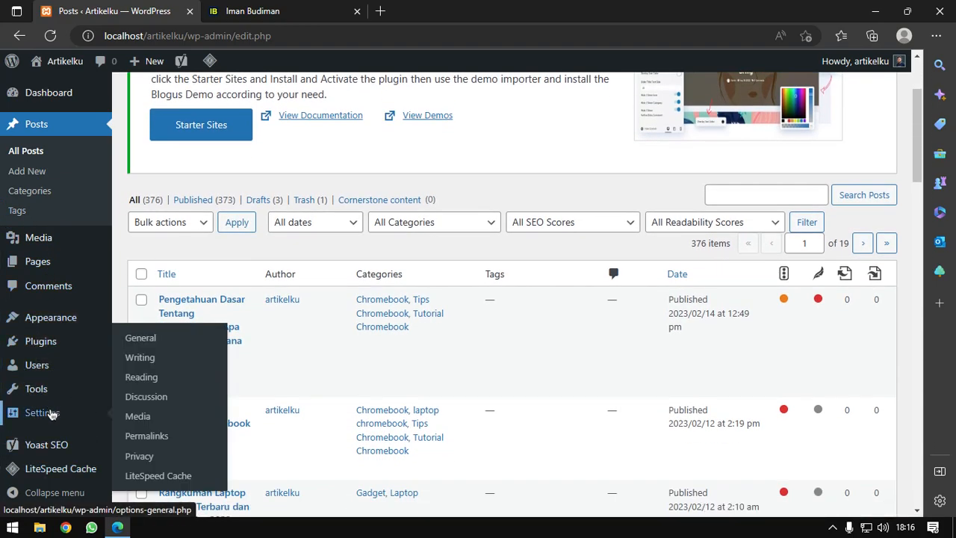
pyautogui.moveTo(60, 392)
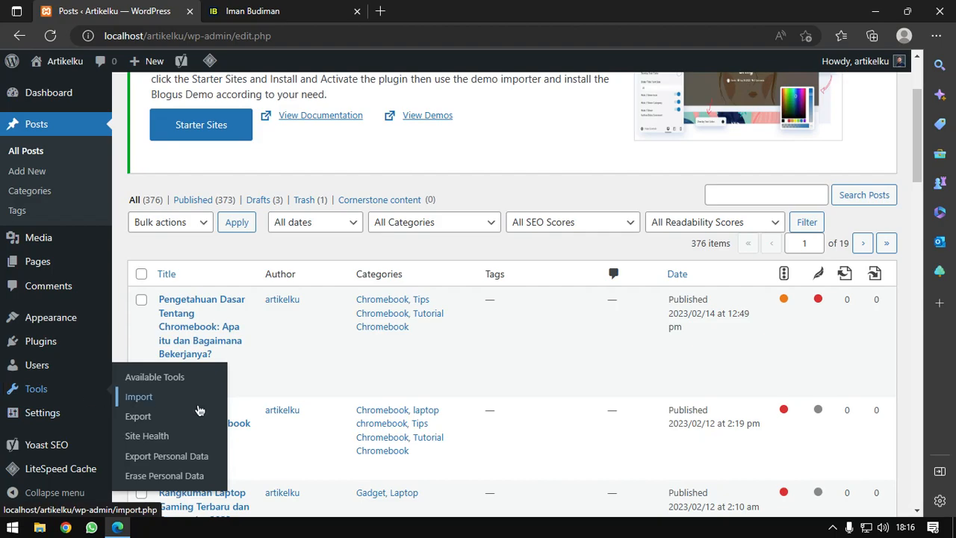
# - Open Tools > Import, install the WordPress importer, and close the Blogus welcome panel
pyautogui.click(183, 401)
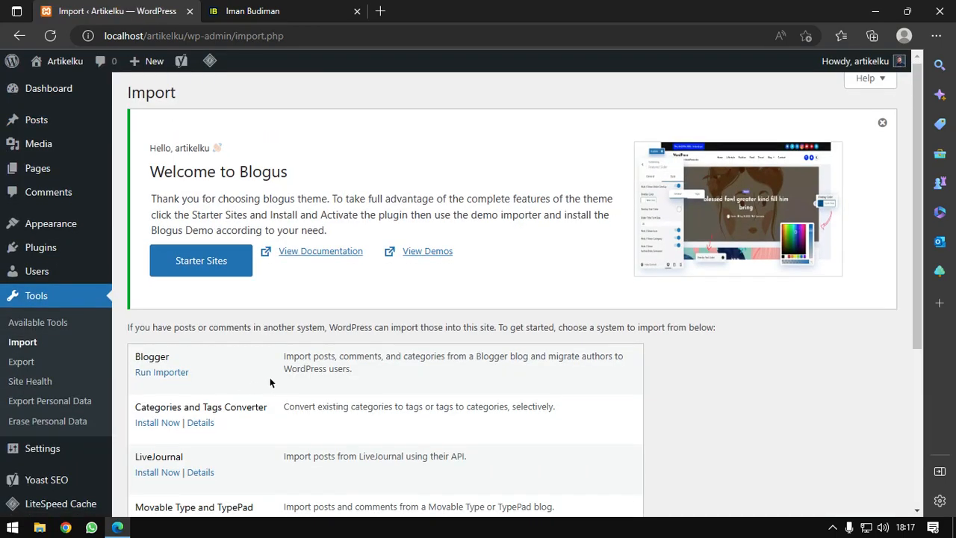
pyautogui.scroll(-3, 270, 380)
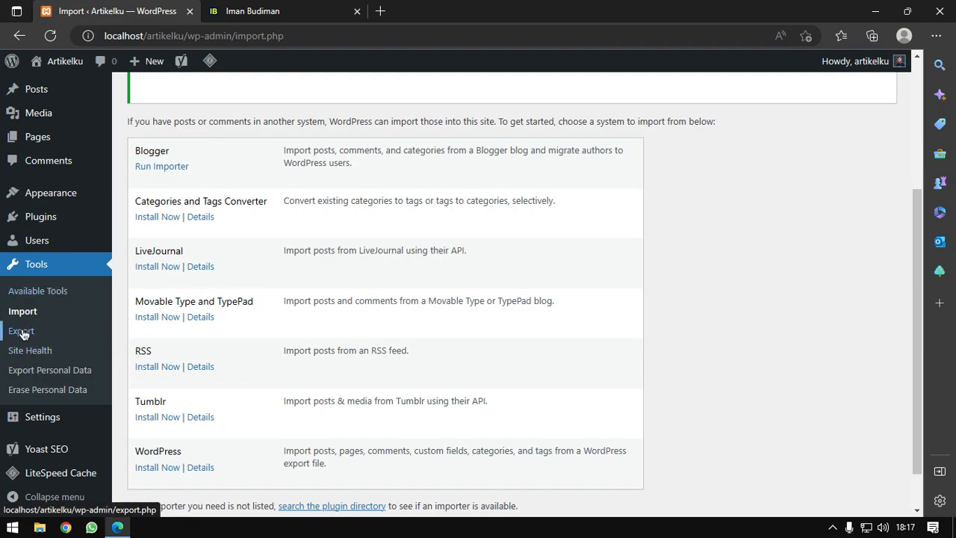
pyautogui.click(171, 467)
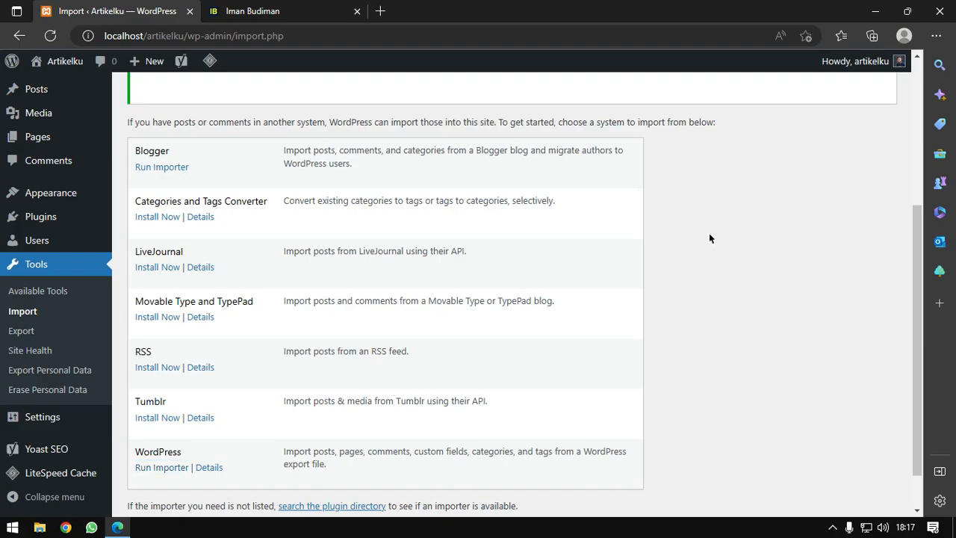
pyautogui.scroll(4, 728, 234)
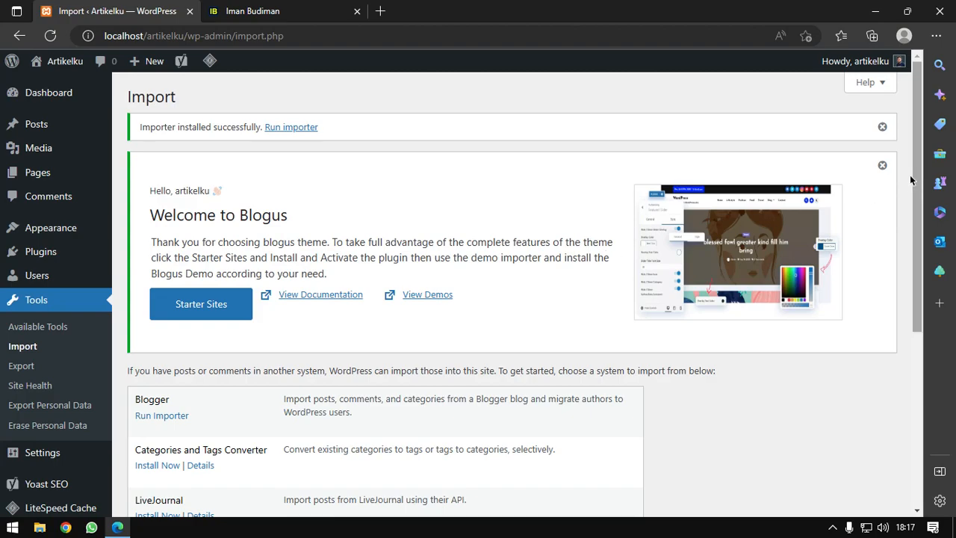
pyautogui.click(881, 166)
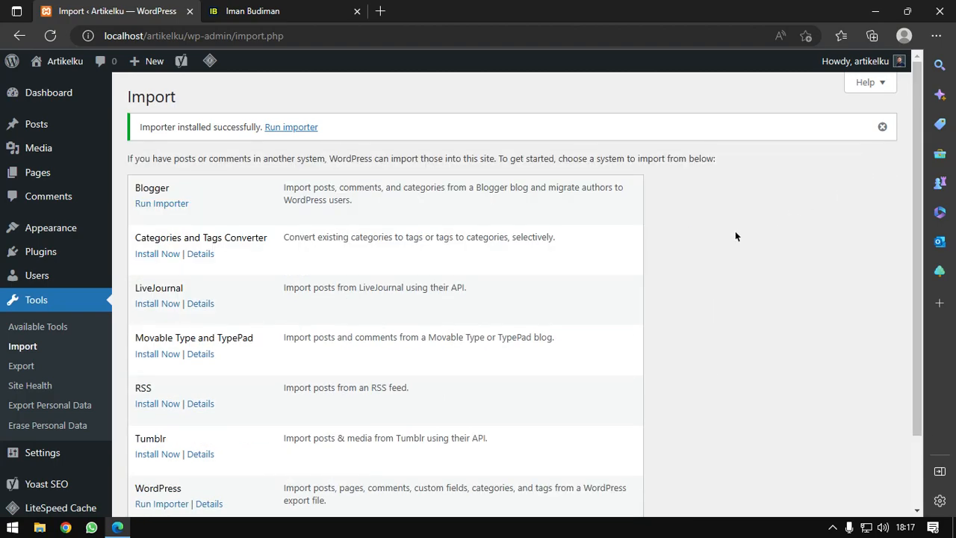
# - Browse to the C:\xampp74 folder in File Explorer, then return to the Iman Budiman blog in Edge
pyautogui.click(40, 527)
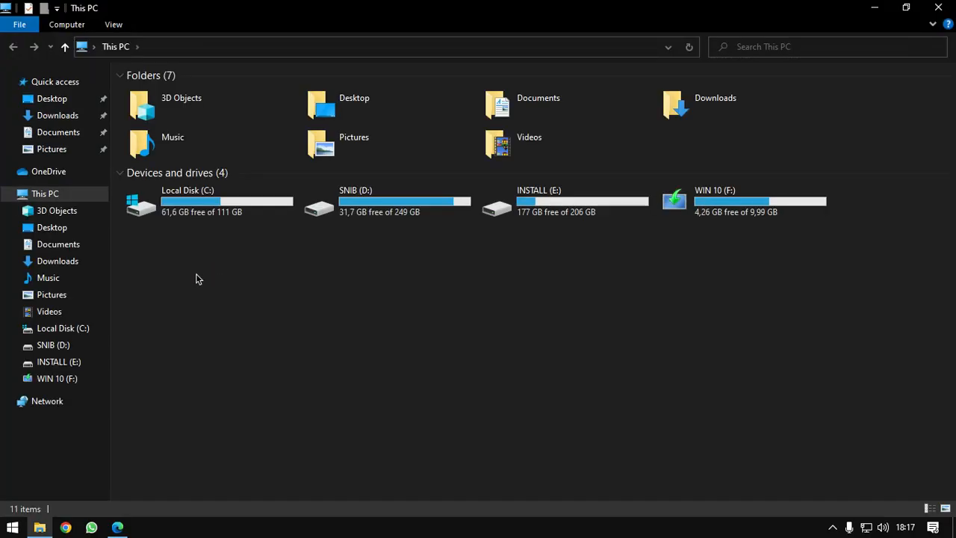
pyautogui.doubleClick(184, 206)
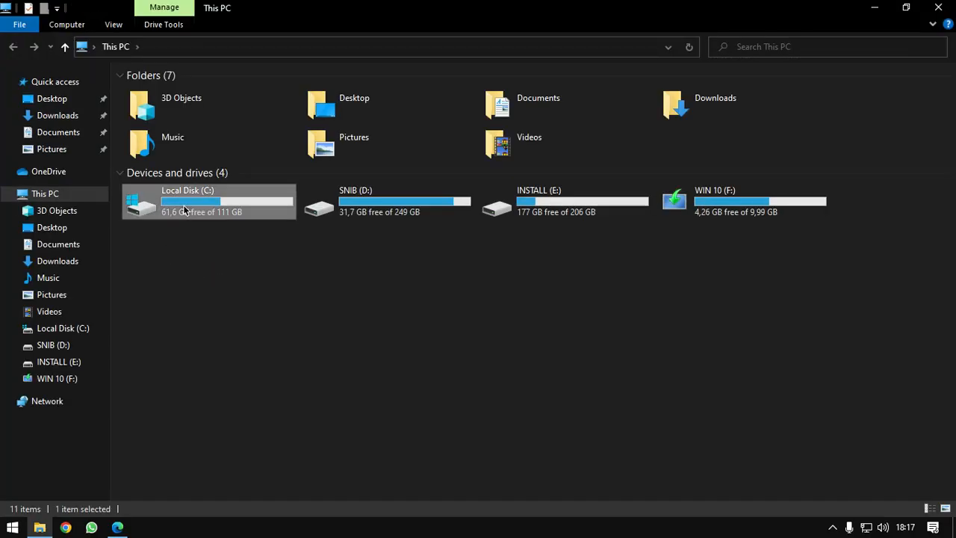
pyautogui.doubleClick(180, 209)
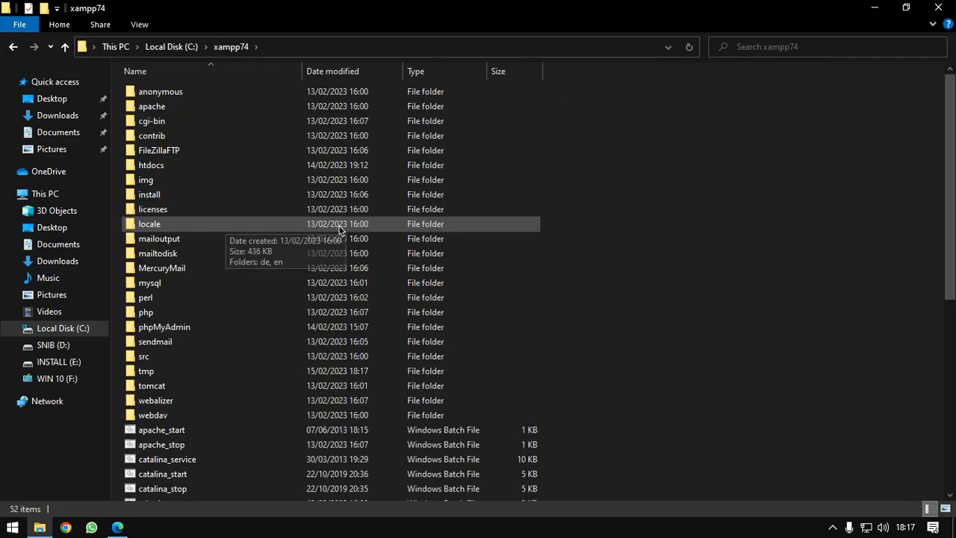
pyautogui.click(127, 527)
pyautogui.click(335, 8)
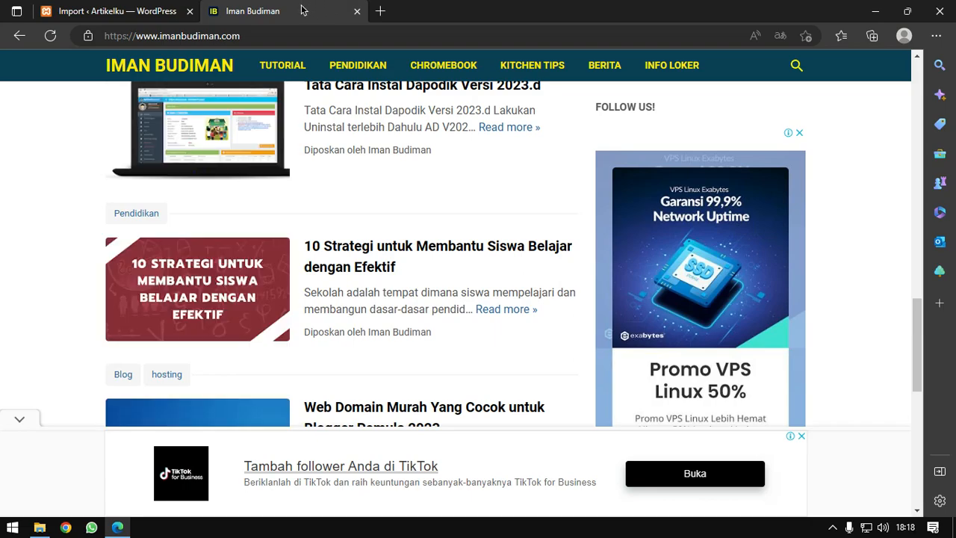
# - Close the imanbudiman.com tab so only the Artikelku WordPress Import page remains open
pyautogui.click(263, 36)
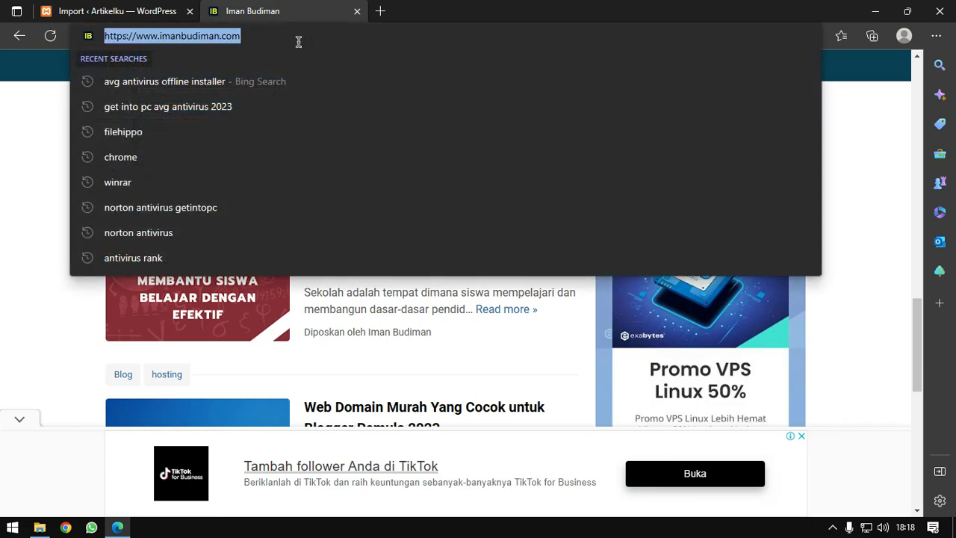
pyautogui.click(21, 220)
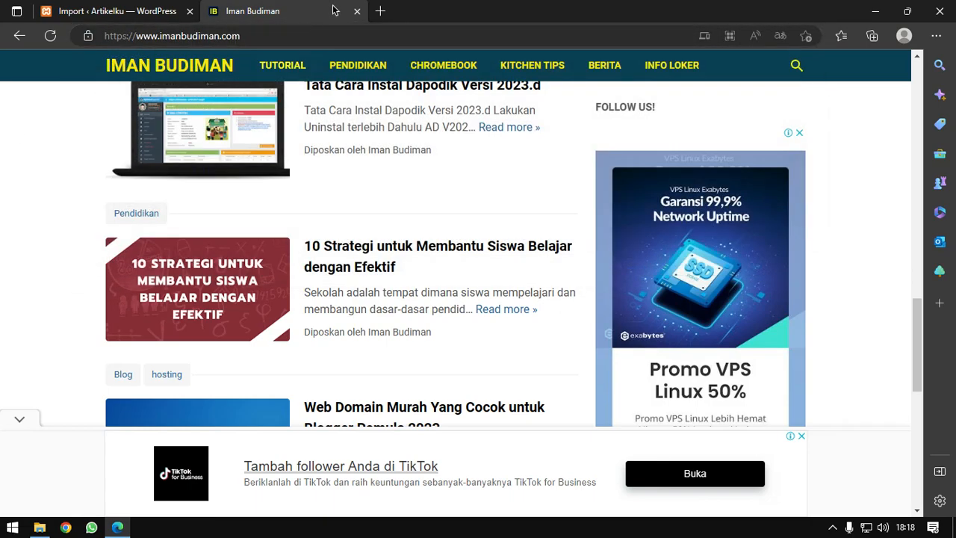
pyautogui.click(357, 12)
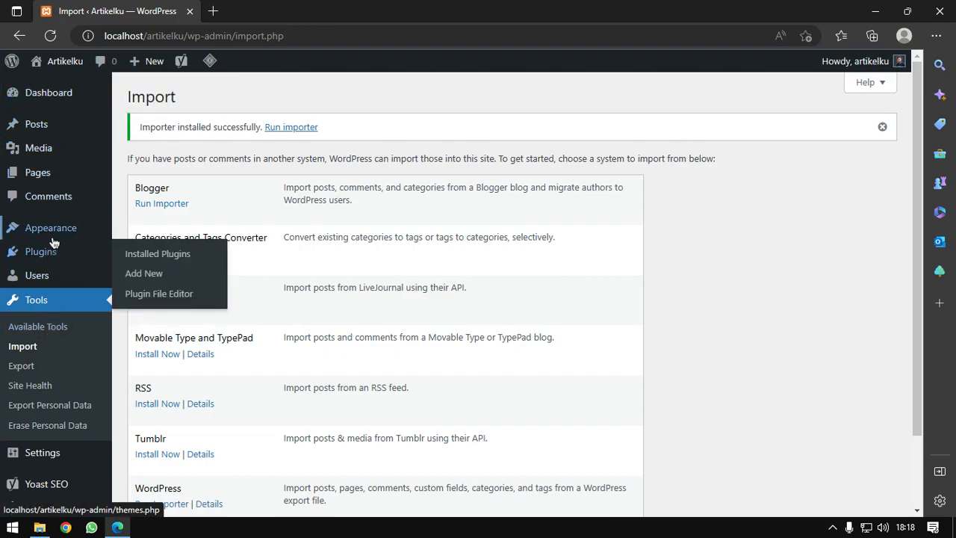
# - Open the Installed Plugins list and scroll through its six plugins, including the inactive WordPress Importer 0.8
pyautogui.moveTo(60, 257)
pyautogui.click(59, 257)
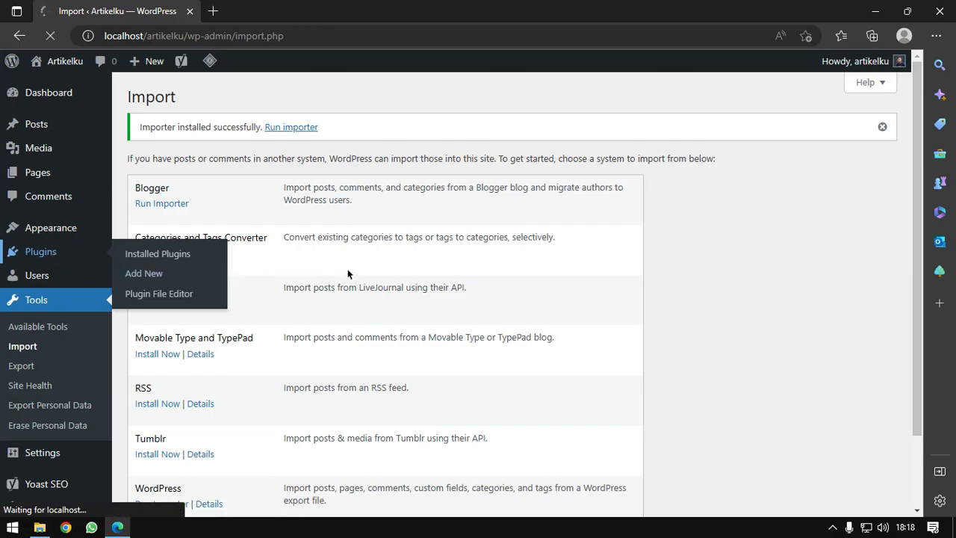
pyautogui.click(31, 254)
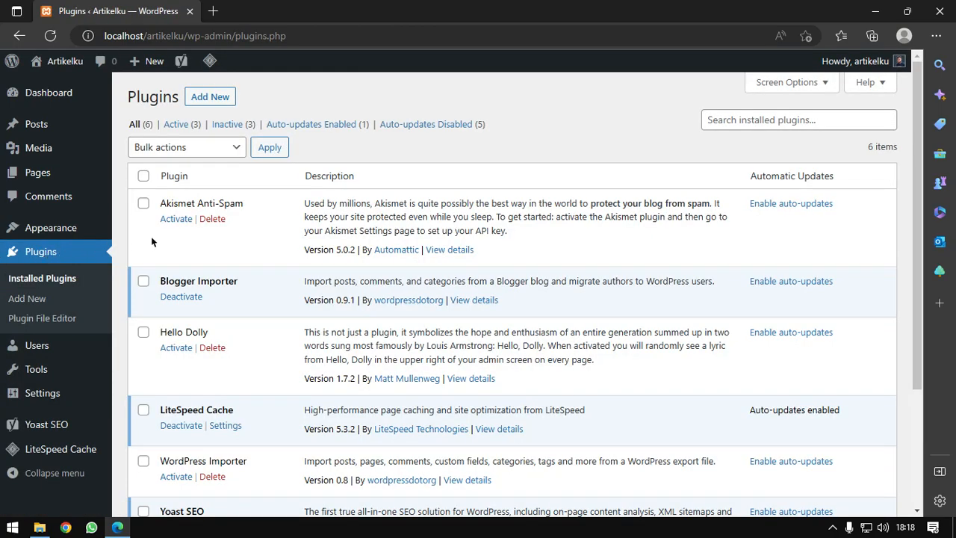
pyautogui.scroll(-3, 144, 238)
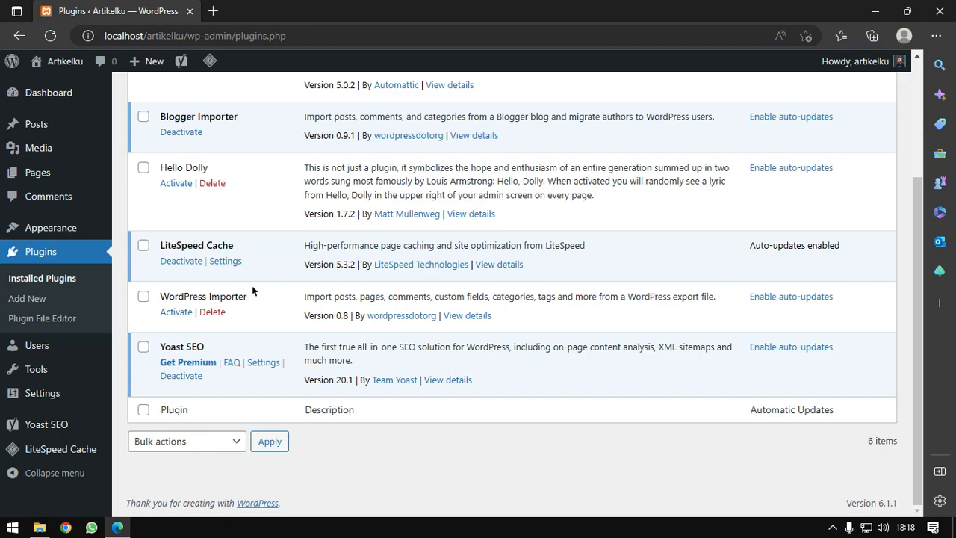
pyautogui.scroll(3, 179, 237)
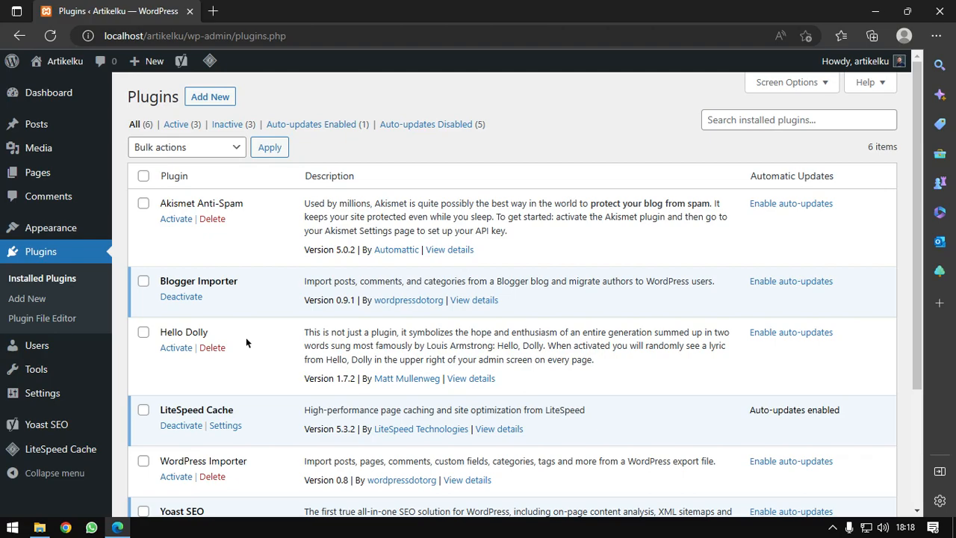
# - From All Posts, open 'Pengetahuan Dasar Tentang Chromebook: Apa itu dan Bagaimana Bekerjanya?' in the block editor
pyautogui.click(46, 128)
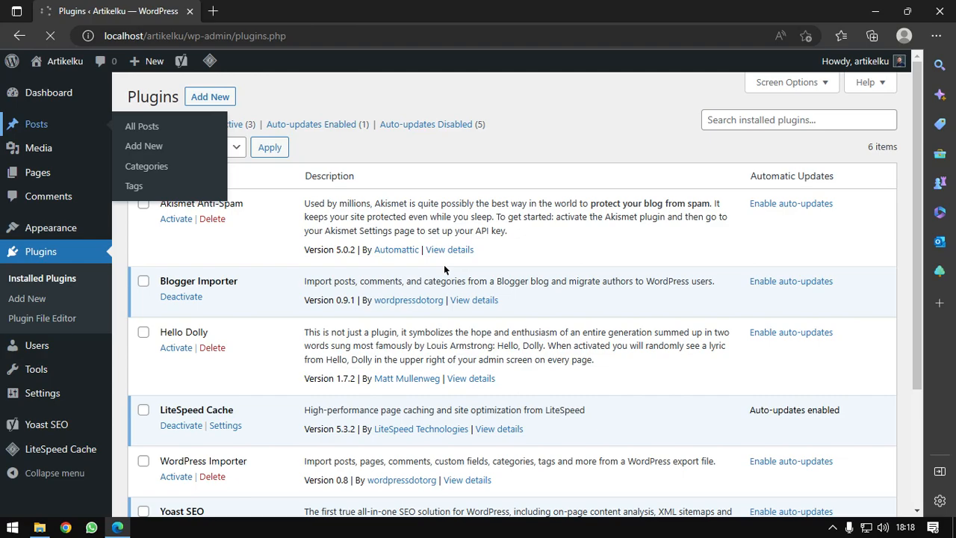
pyautogui.scroll(-10, 445, 269)
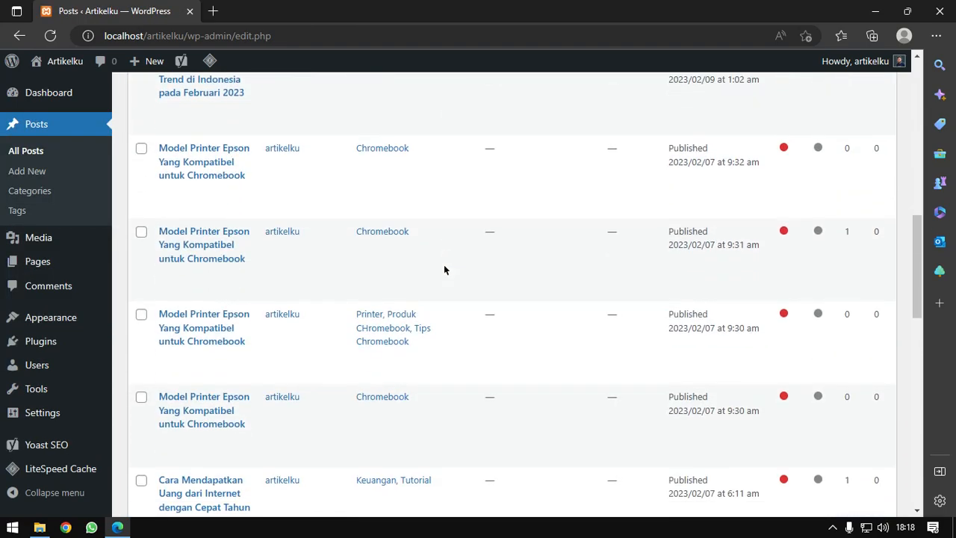
pyautogui.scroll(-10, 444, 270)
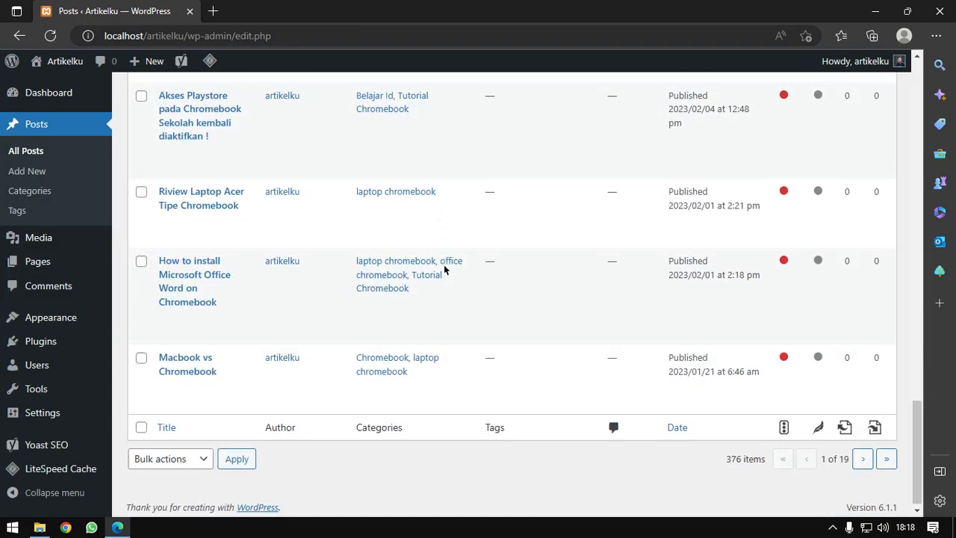
pyautogui.scroll(20, 444, 270)
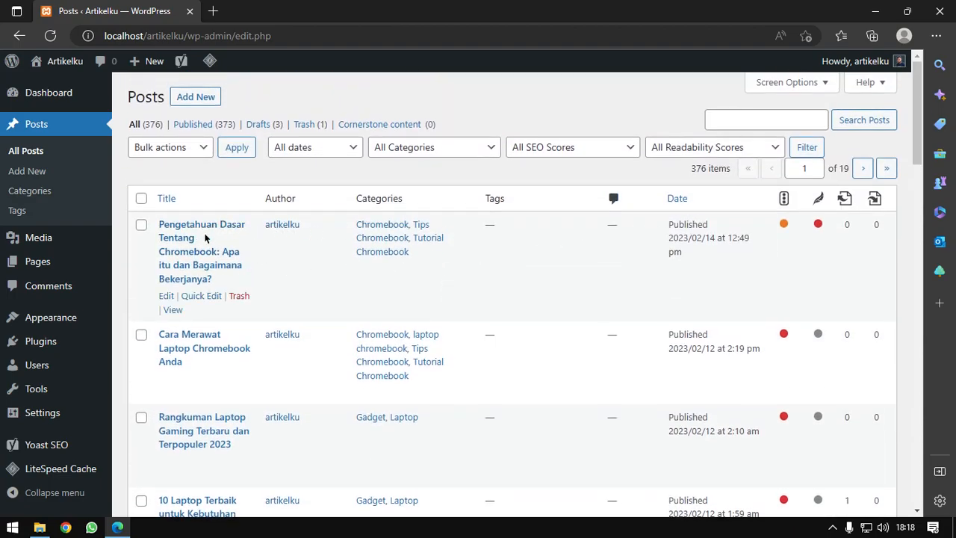
pyautogui.click(233, 226)
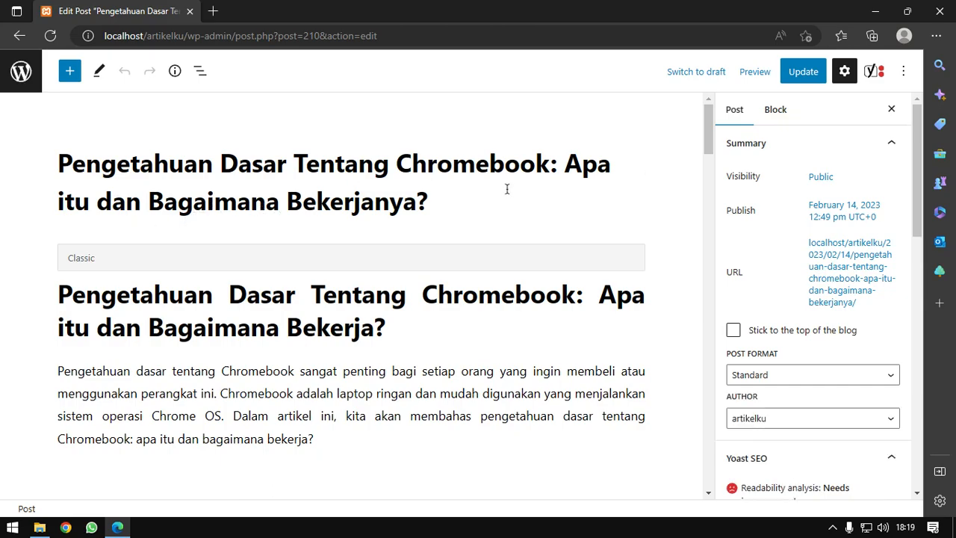
# - Scroll through the Chromebook post down to the Yoast SEO panel and select the meta description text
pyautogui.scroll(-5, 506, 189)
pyautogui.scroll(-4, 800, 315)
pyautogui.scroll(1, 786, 187)
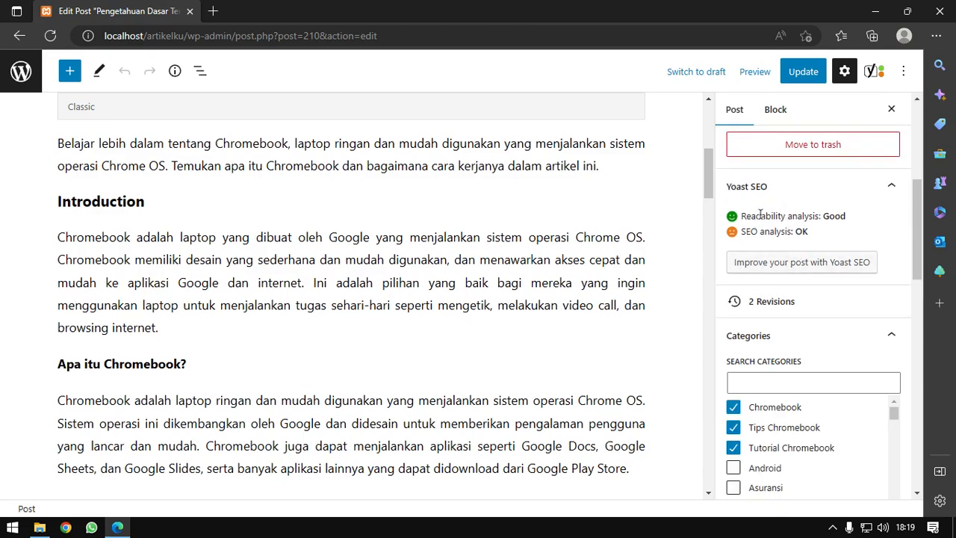
pyautogui.scroll(-20, 461, 247)
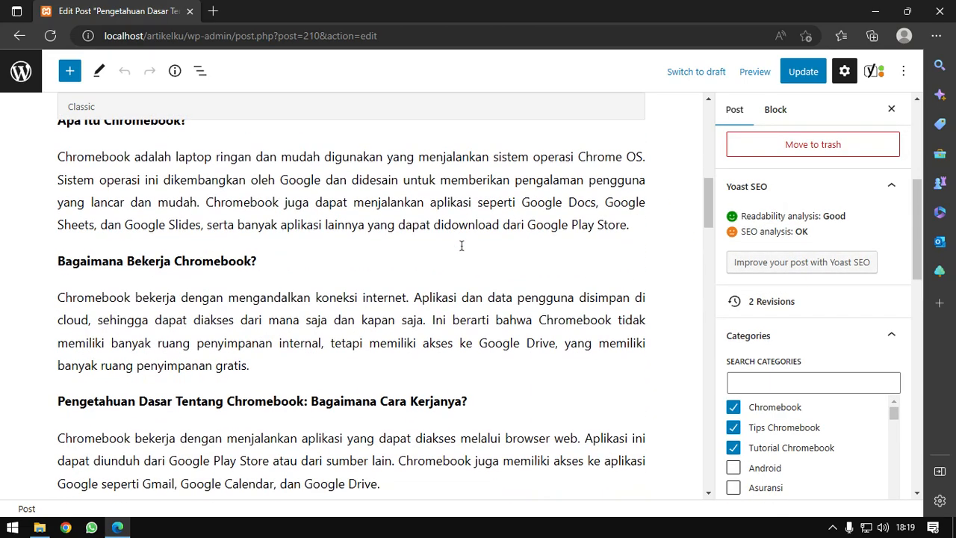
pyautogui.scroll(-8, 389, 262)
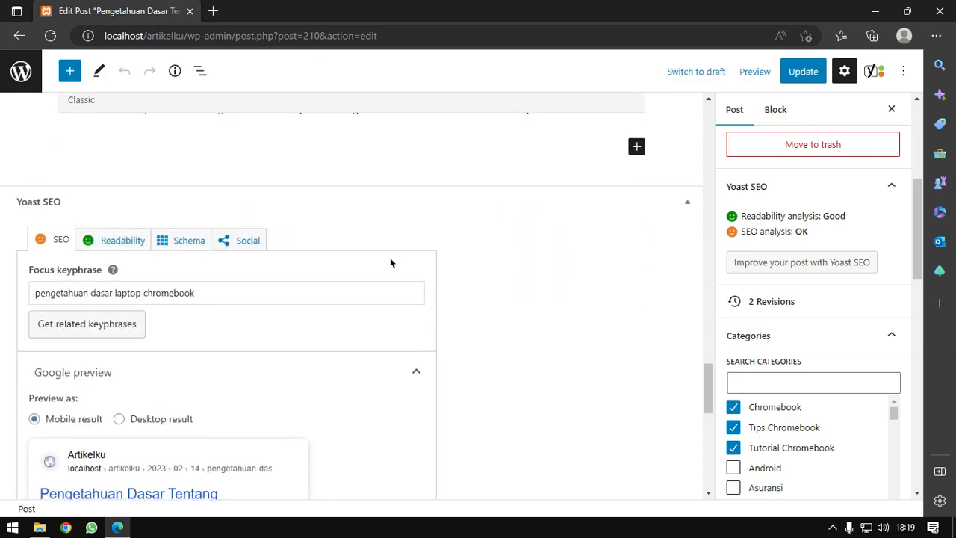
pyautogui.scroll(3, 331, 261)
pyautogui.scroll(-1, 241, 261)
pyautogui.scroll(-5, 149, 257)
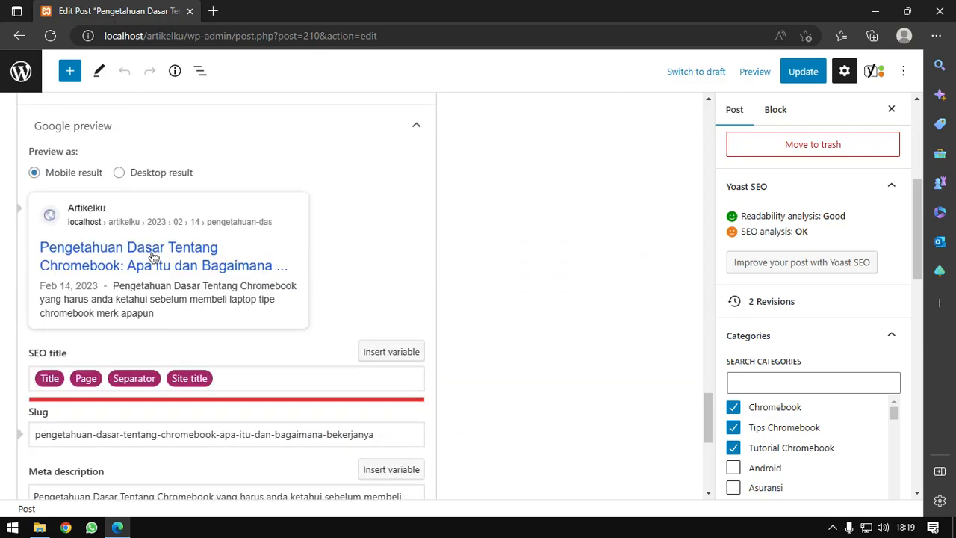
pyautogui.scroll(-2, 241, 277)
pyautogui.click(101, 136)
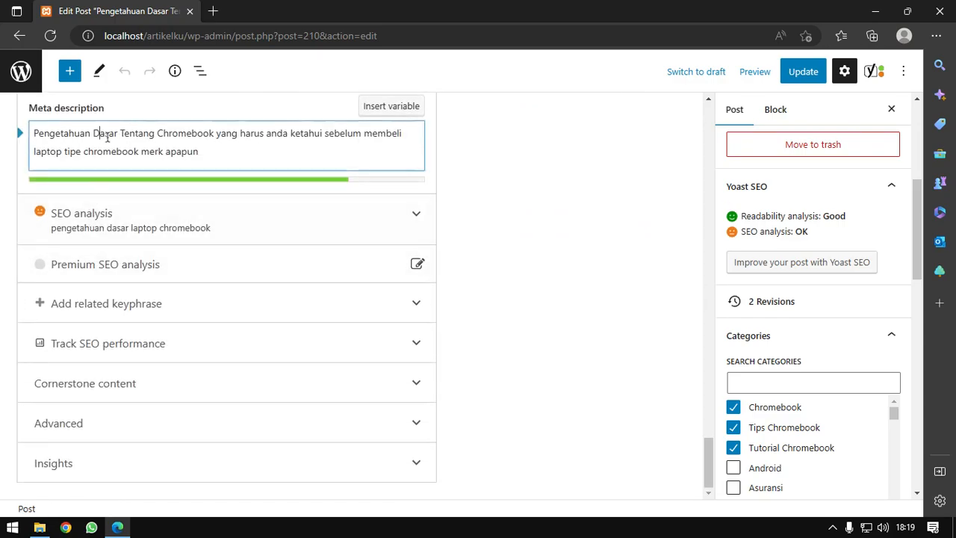
pyautogui.moveTo(213, 158); pyautogui.dragTo(270, 158)
# - Expand the Yoast SEO analysis and scroll through its problems and good results
pyautogui.click(196, 226)
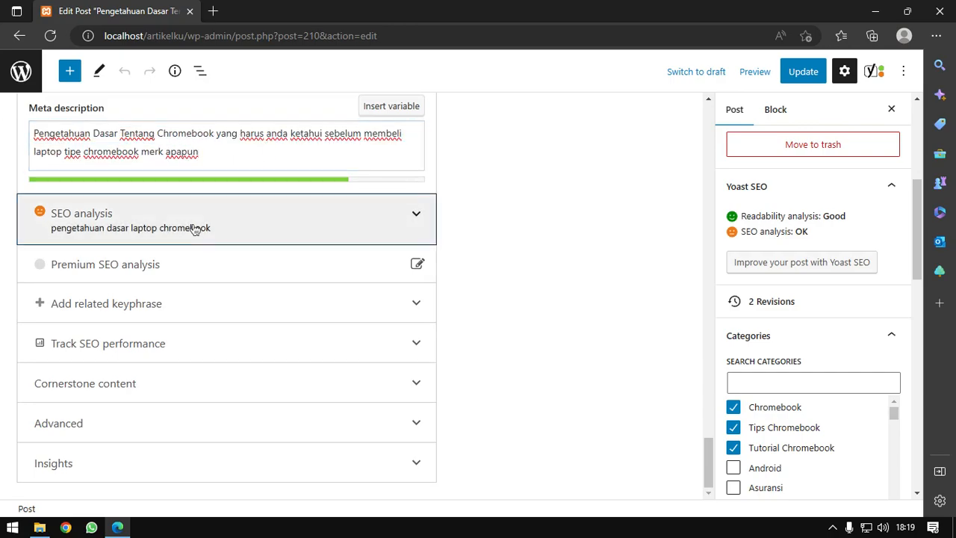
pyautogui.scroll(-4, 75, 276)
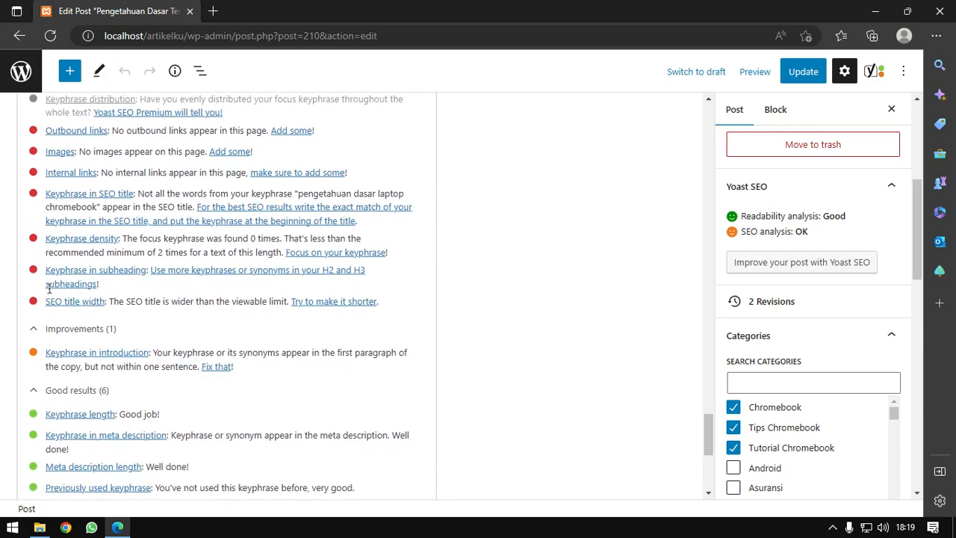
pyautogui.scroll(1, 52, 293)
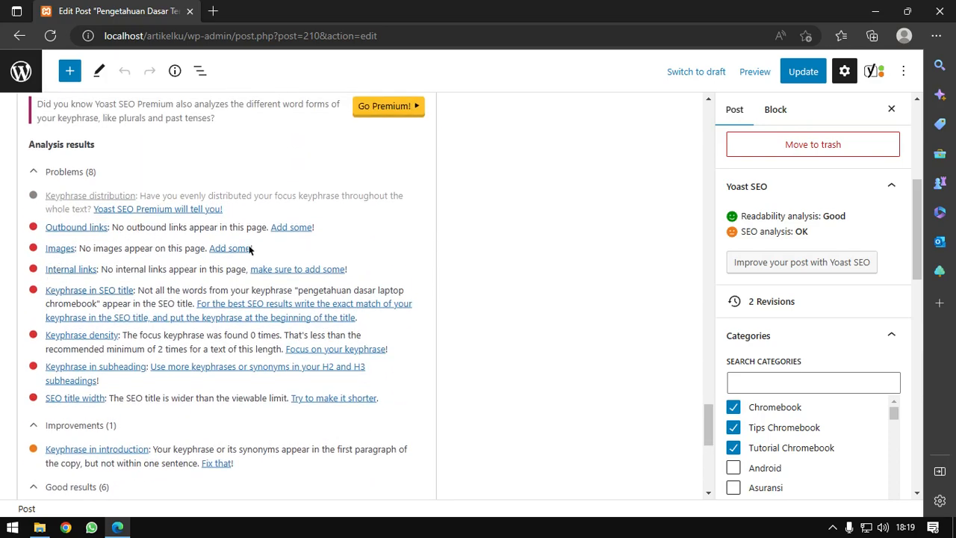
pyautogui.scroll(-5, 196, 267)
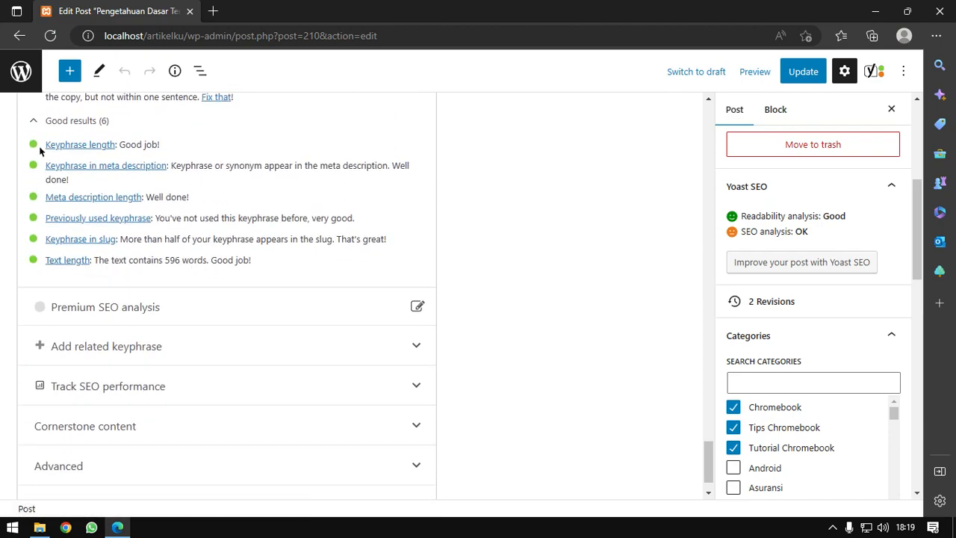
pyautogui.scroll(3, 672, 358)
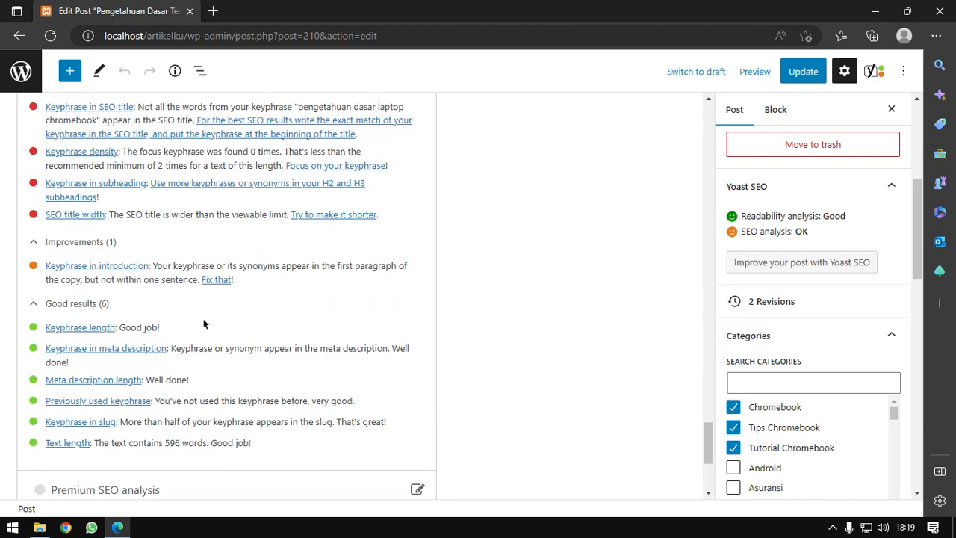
# - Open a blank browser tab, then leave the editor for the All Posts list
pyautogui.click(214, 11)
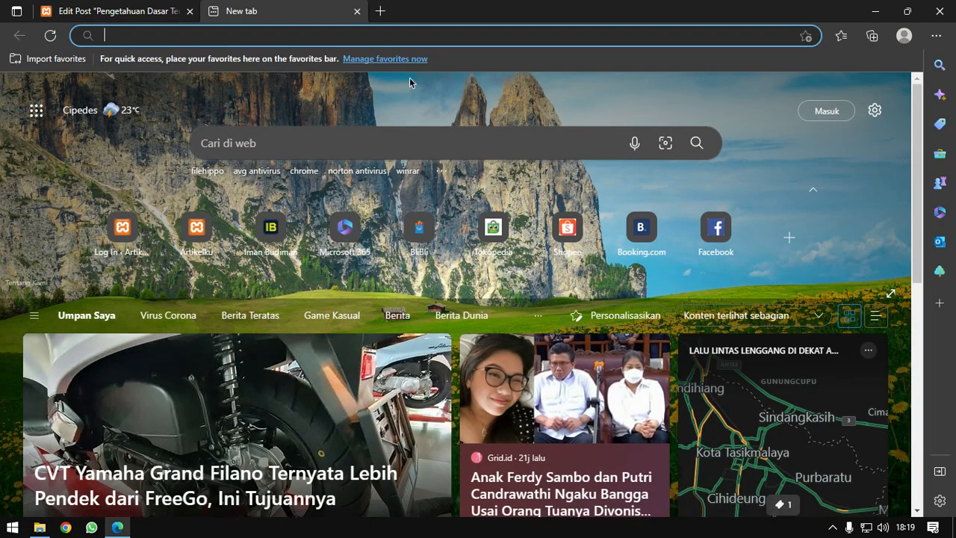
pyautogui.click(110, 11)
pyautogui.scroll(8, 360, 313)
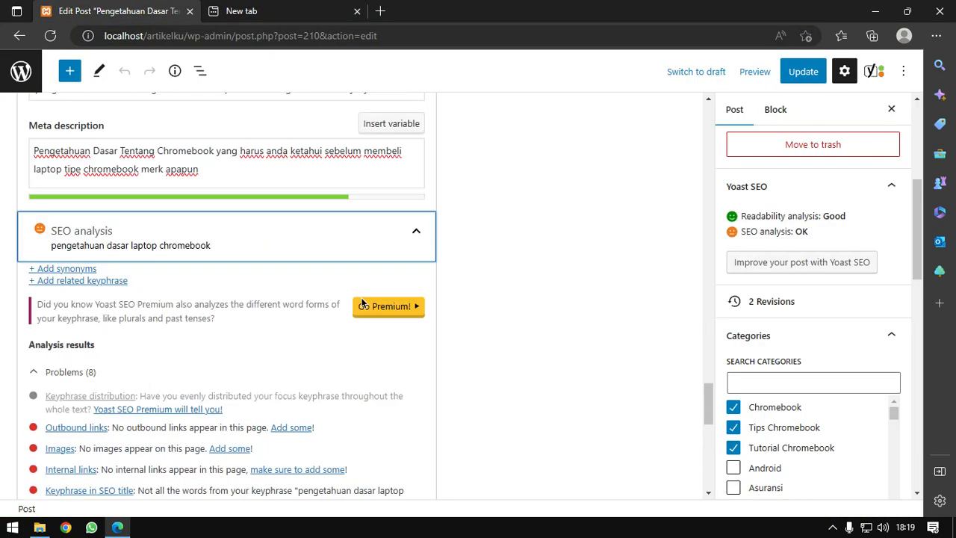
pyautogui.click(6, 79)
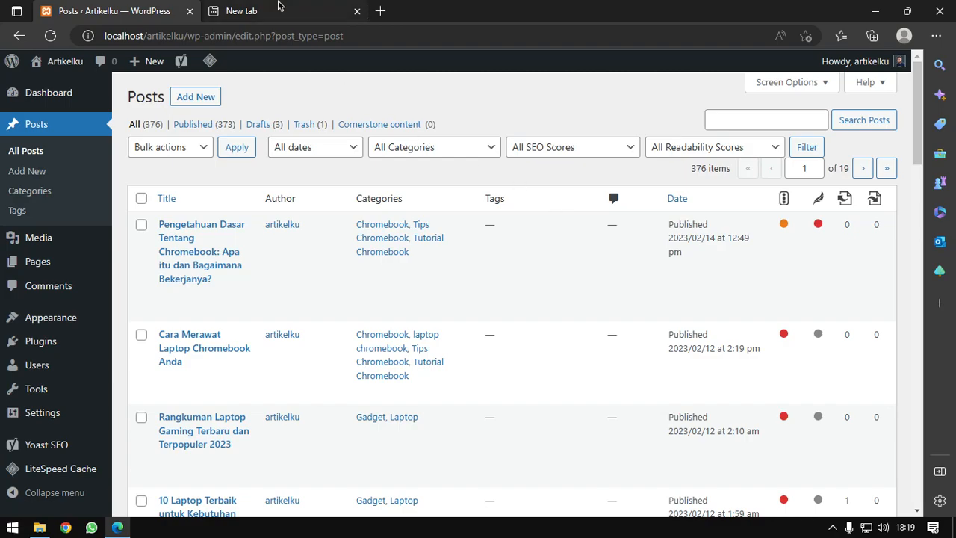
pyautogui.click(291, 11)
pyautogui.click(316, 36)
pyautogui.write('iman')
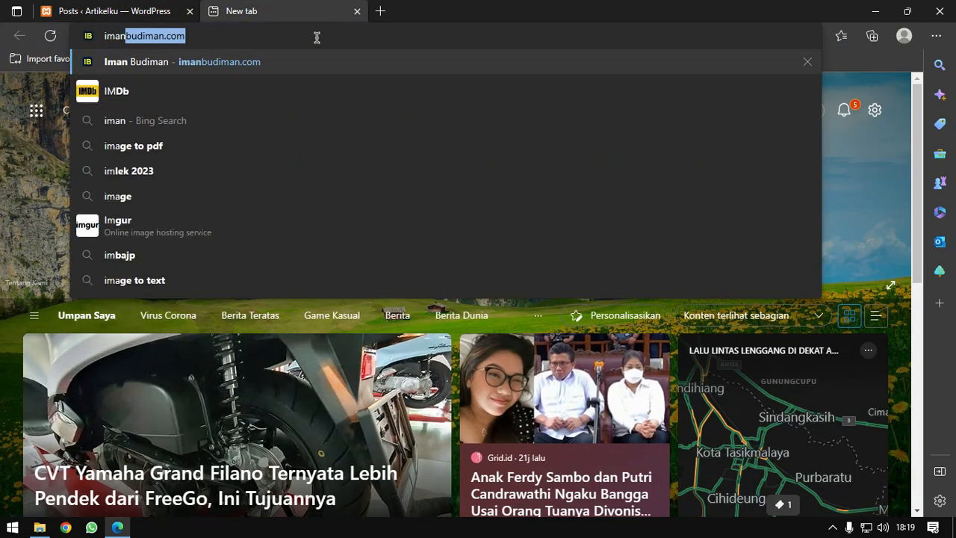
pyautogui.press('Return')
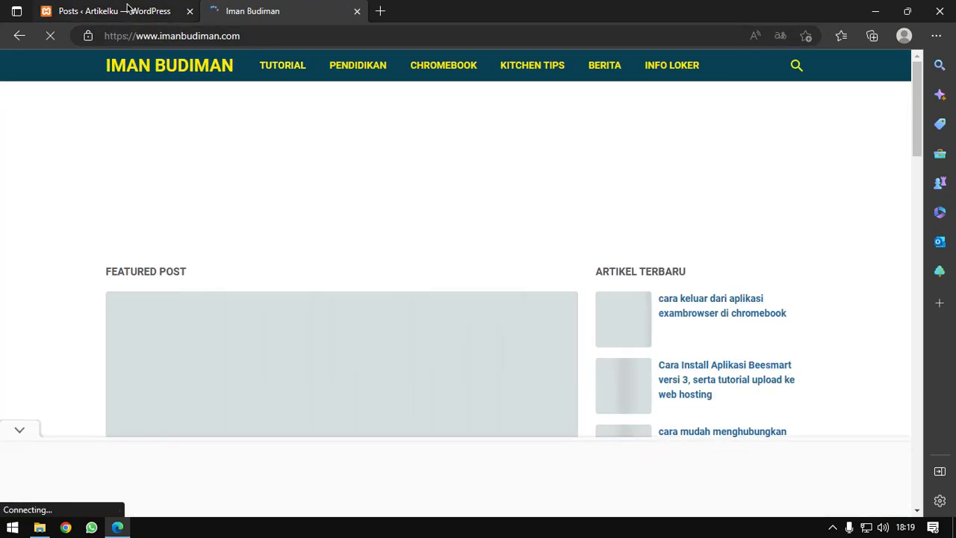
pyautogui.scroll(-3, 101, 196)
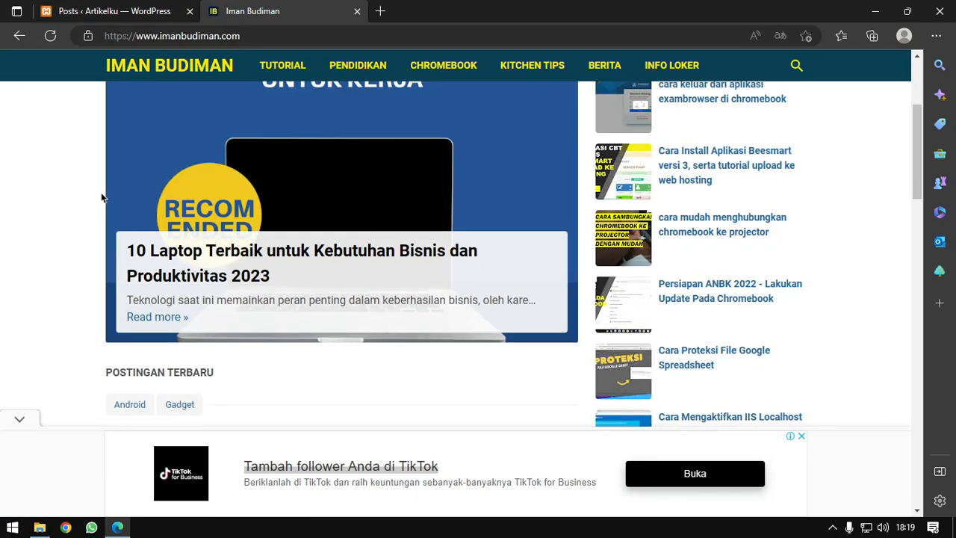
pyautogui.scroll(-6, 112, 195)
pyautogui.click(106, 10)
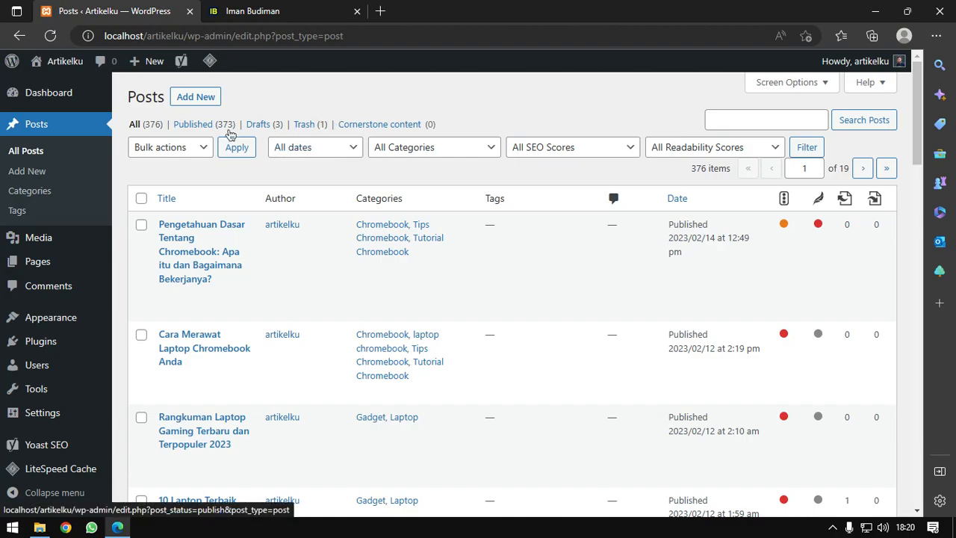
pyautogui.scroll(-1, 238, 130)
pyautogui.scroll(-15, 237, 131)
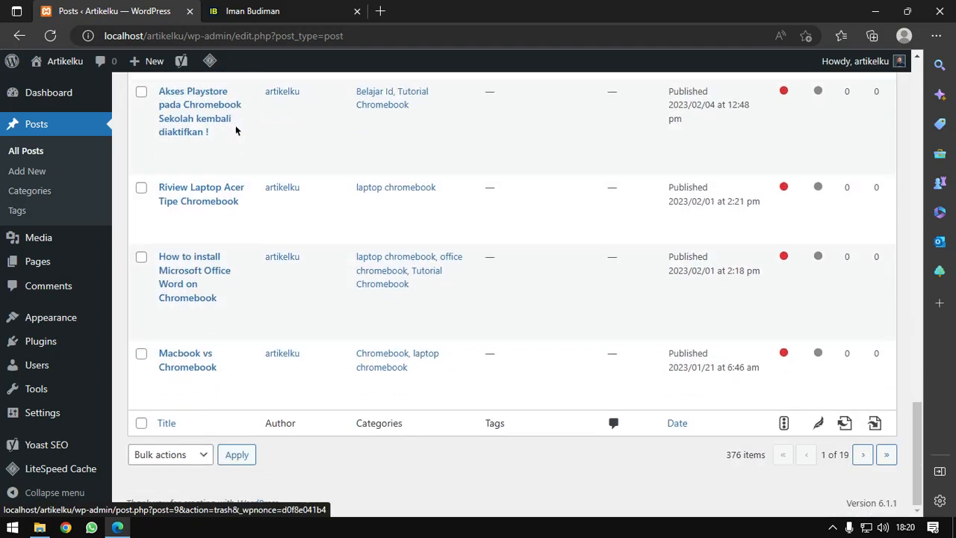
pyautogui.click(240, 9)
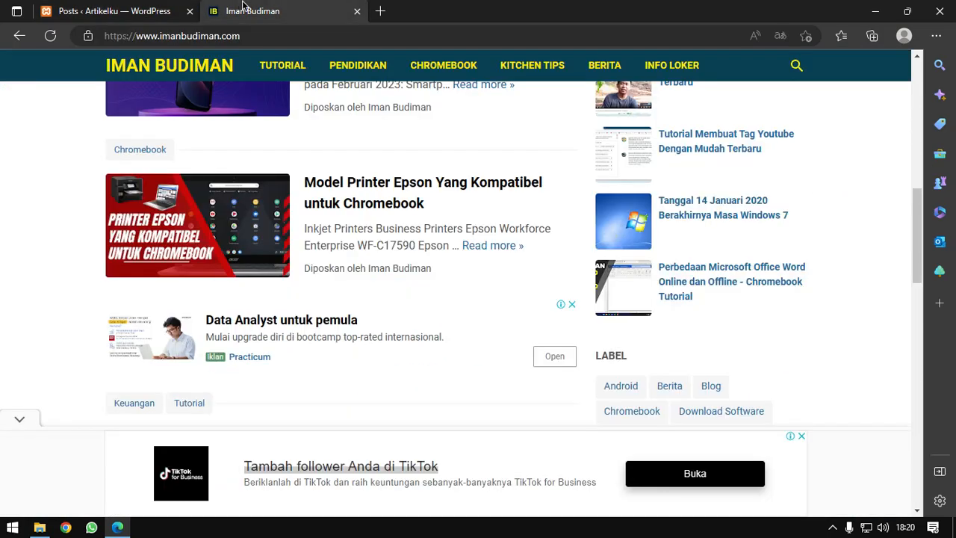
pyautogui.scroll(-9, 416, 399)
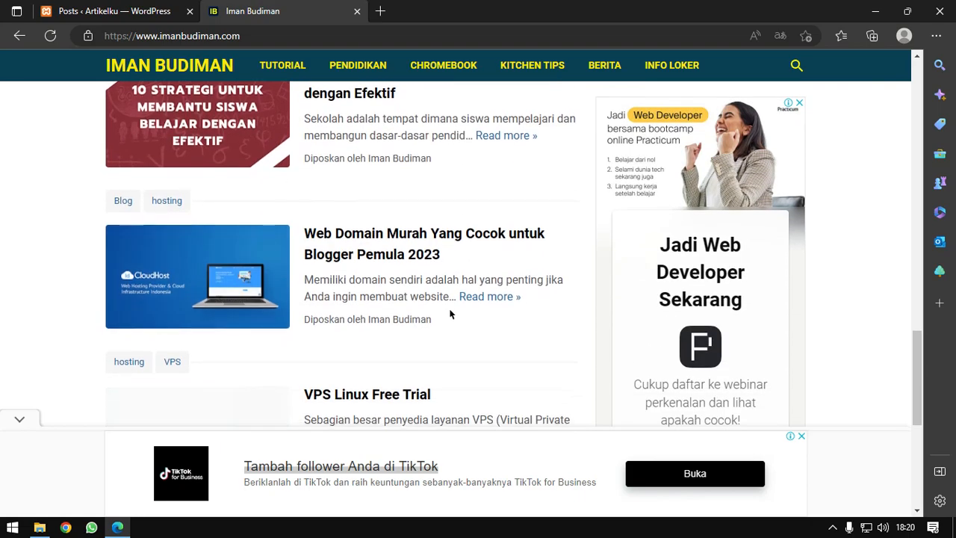
pyautogui.scroll(15, 448, 314)
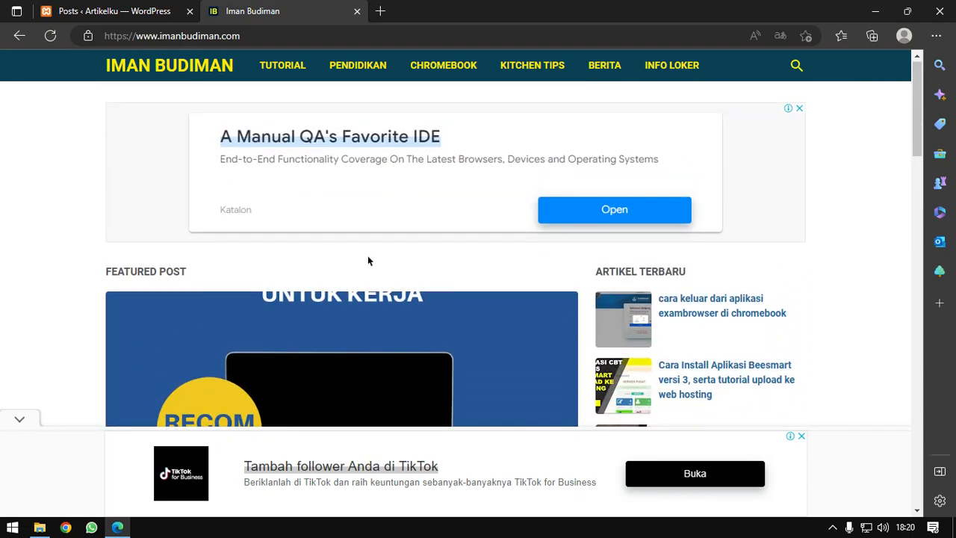
pyautogui.click(153, 9)
pyautogui.moveTo(216, 216)
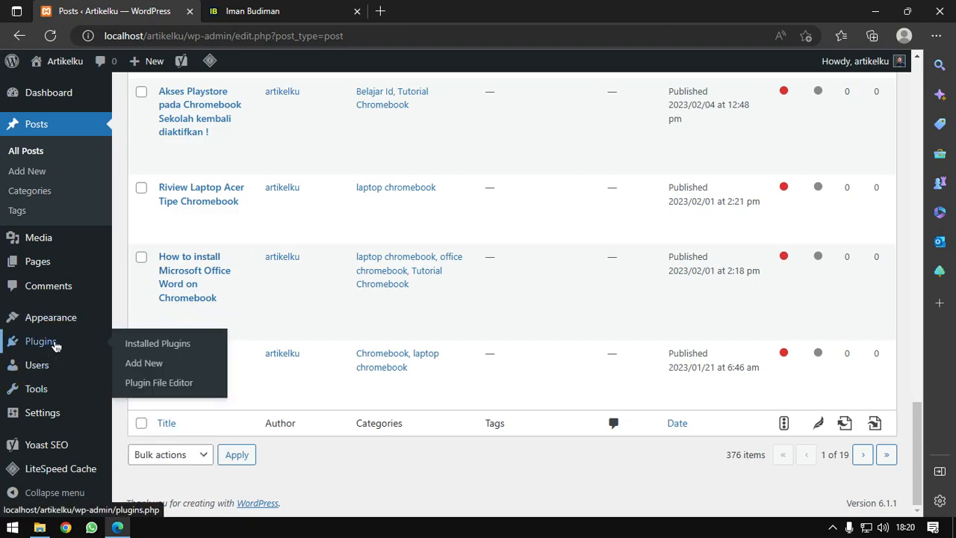
# - Go from the Installed Plugins list to the Add Plugins page showing Featured plugins
pyautogui.click(54, 345)
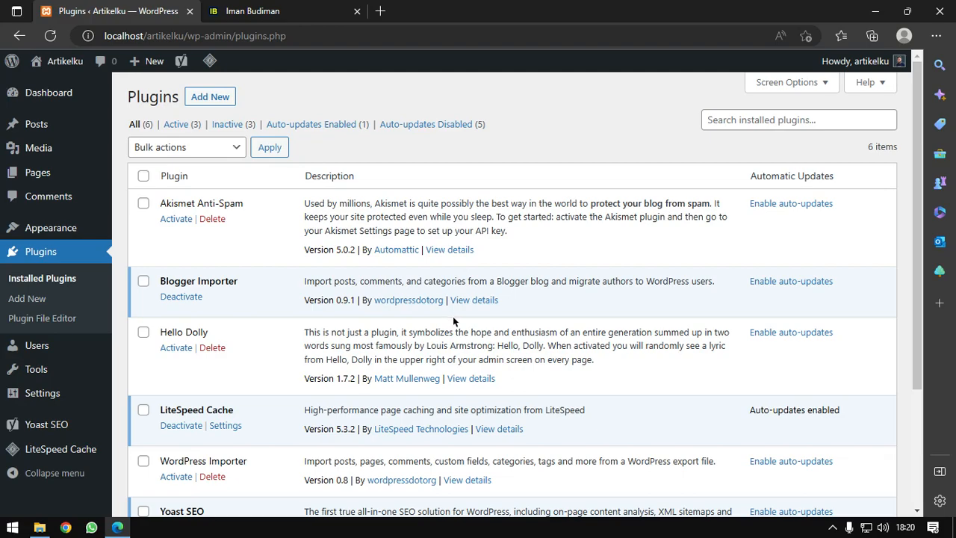
pyautogui.click(212, 97)
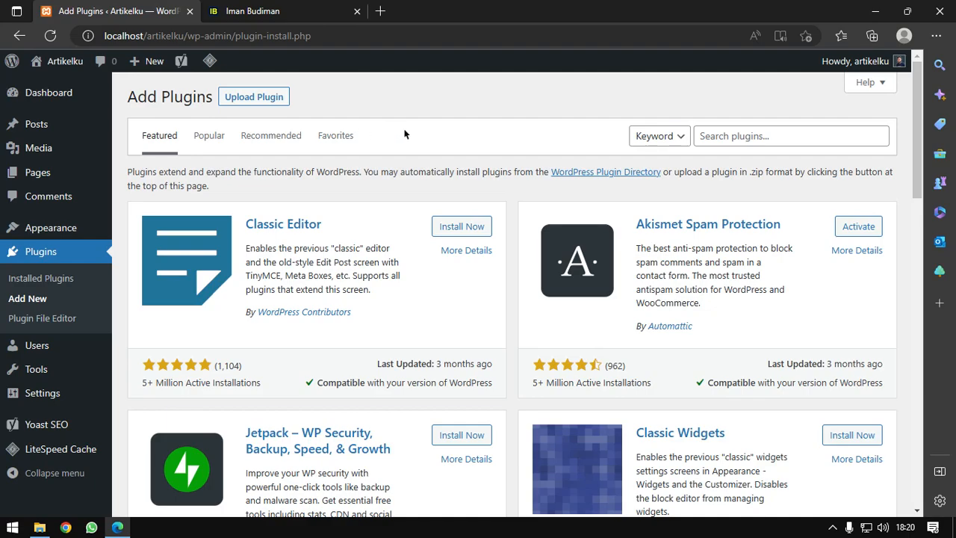
pyautogui.scroll(-4, 499, 234)
pyautogui.scroll(-7, 484, 229)
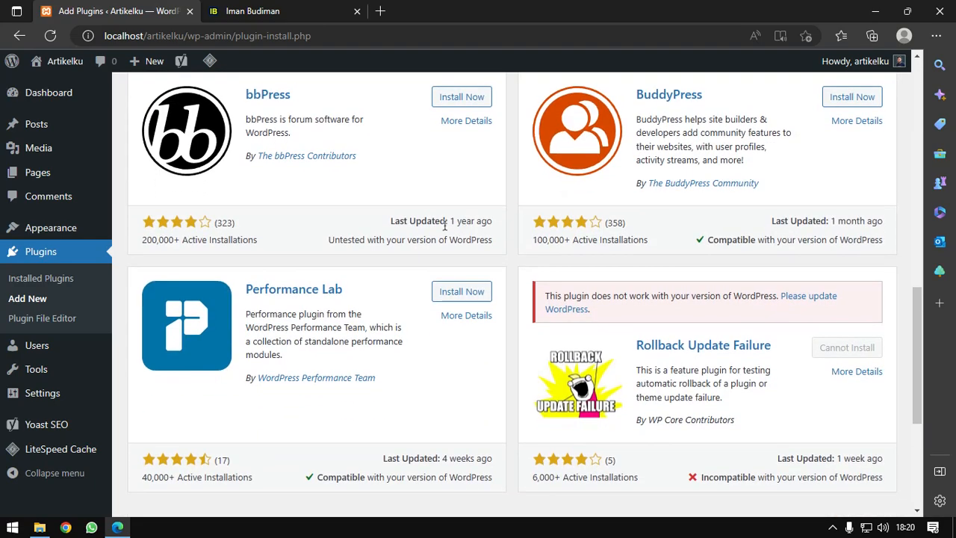
pyautogui.scroll(-4, 445, 224)
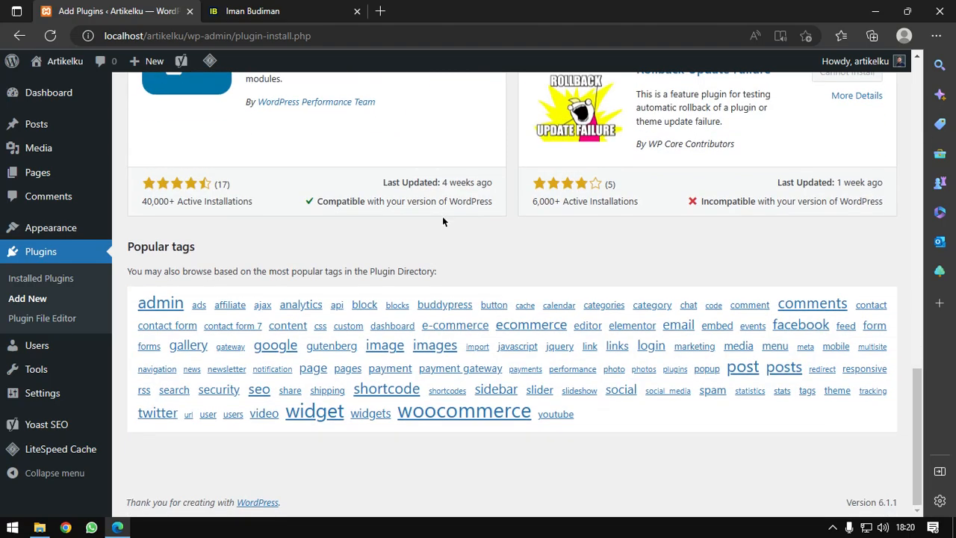
pyautogui.scroll(2, 443, 217)
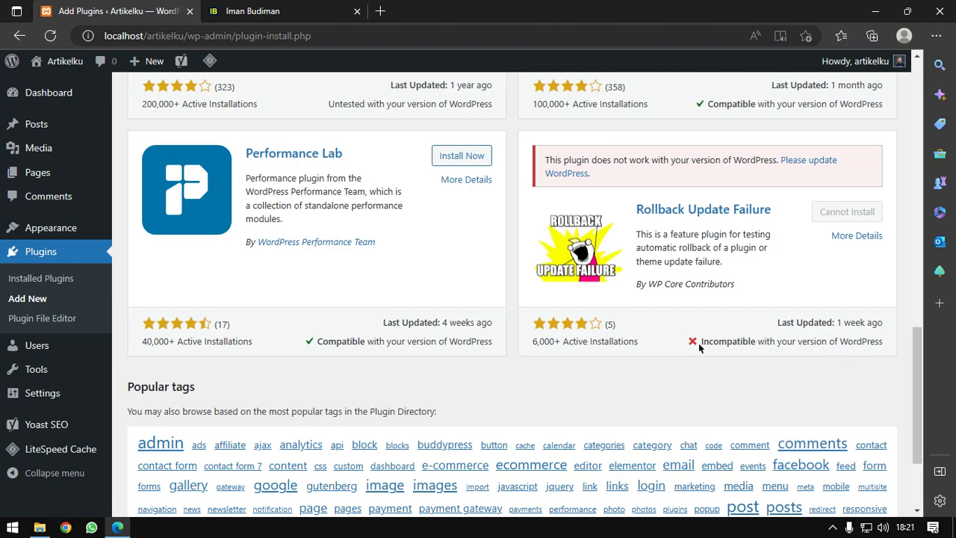
pyautogui.moveTo(700, 342); pyautogui.dragTo(774, 341)
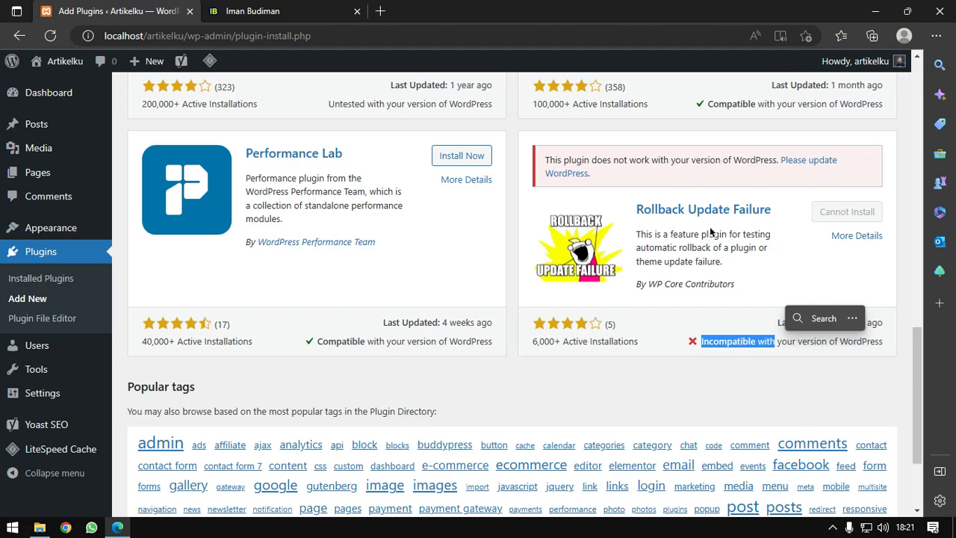
pyautogui.click(585, 365)
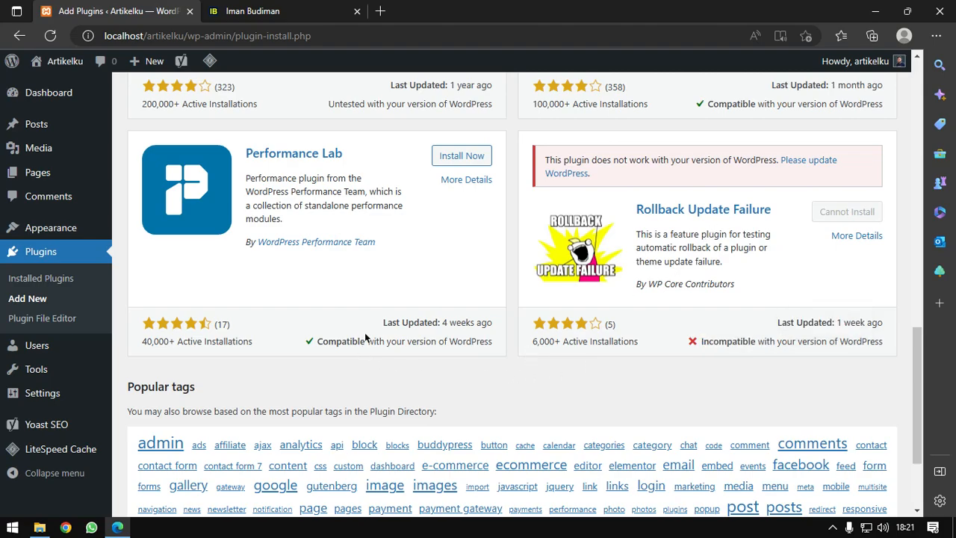
pyautogui.scroll(3, 436, 331)
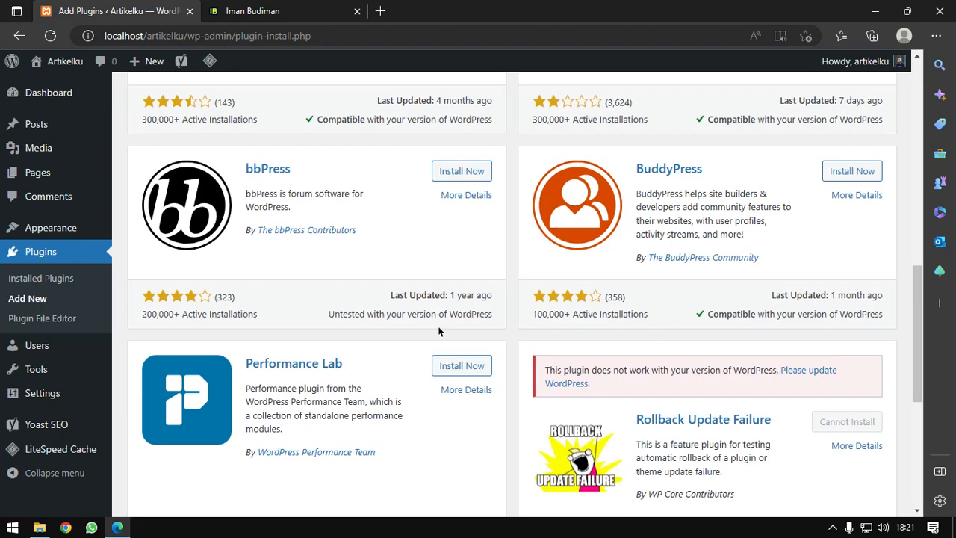
pyautogui.scroll(2, 438, 331)
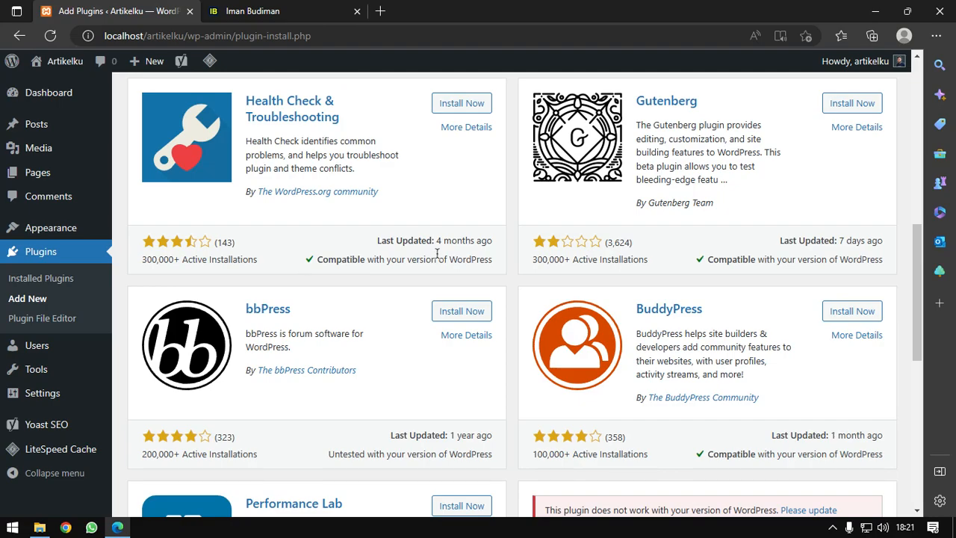
pyautogui.scroll(8, 437, 251)
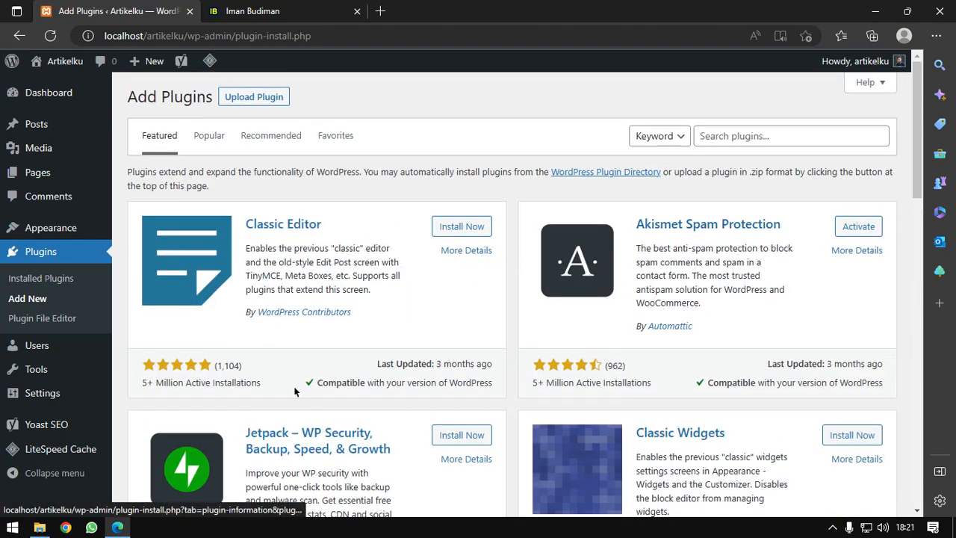
pyautogui.moveTo(318, 382); pyautogui.dragTo(493, 391)
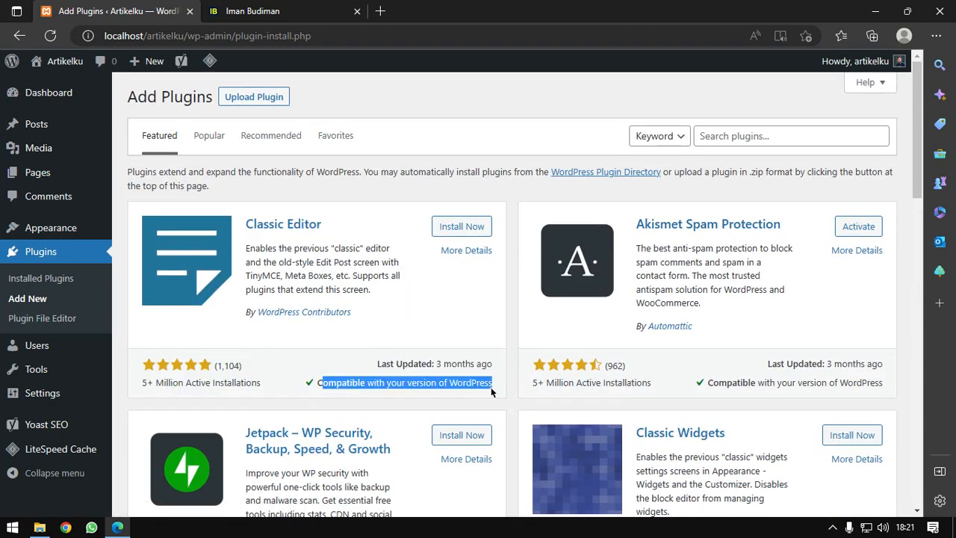
pyautogui.moveTo(92, 105)
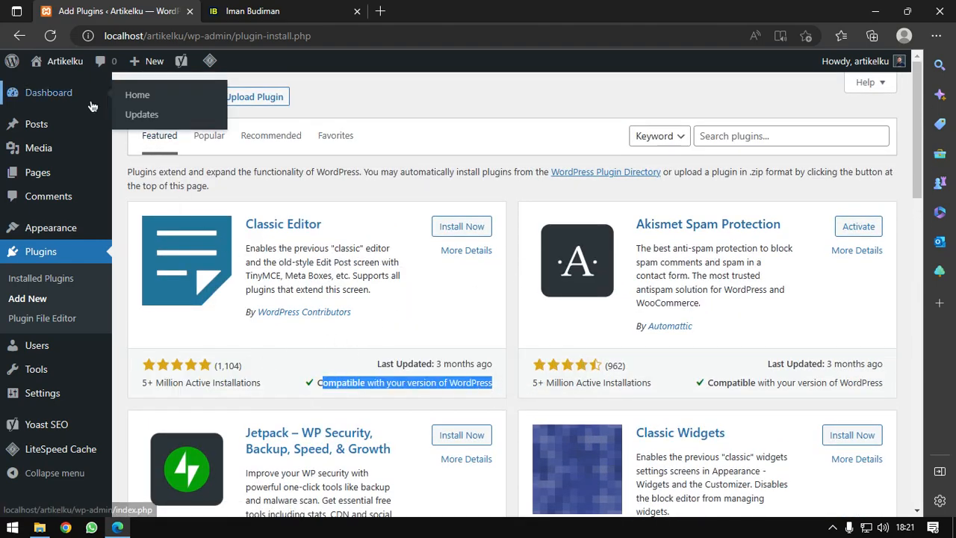
# - Highlight the Dashboard's 'Welcome to WordPress!' heading several times, then switch to the Iman Budiman blog tab
pyautogui.click(142, 112)
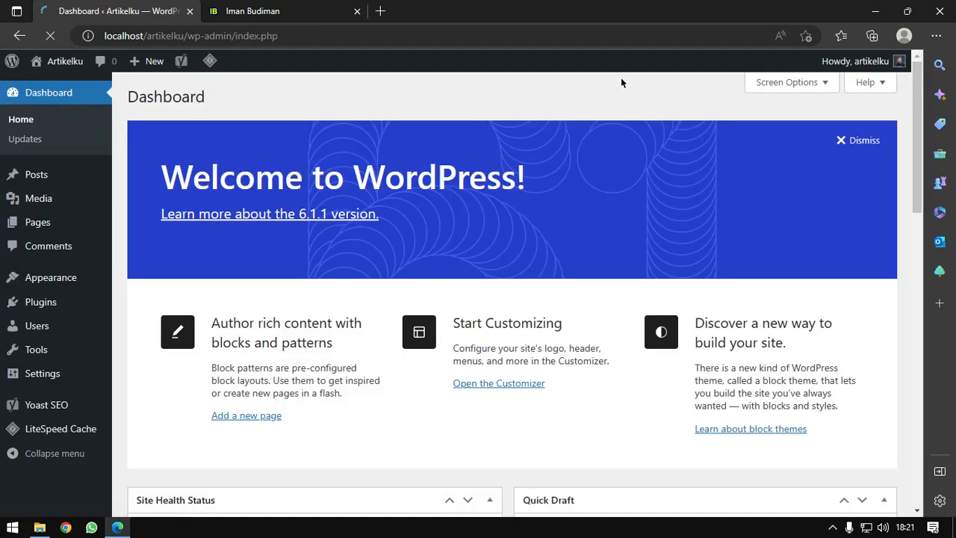
pyautogui.moveTo(376, 215); pyautogui.dragTo(544, 212)
pyautogui.moveTo(627, 183); pyautogui.dragTo(648, 177)
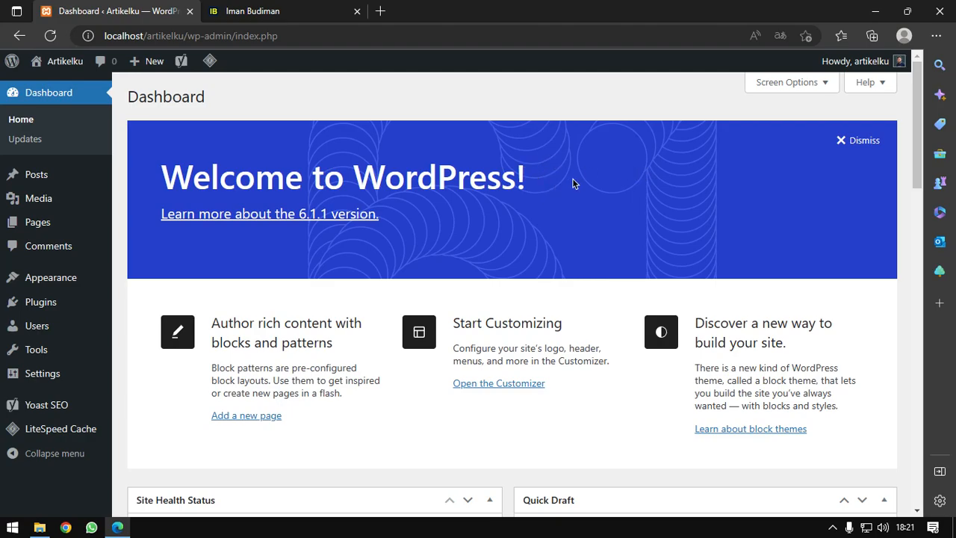
pyautogui.moveTo(532, 180); pyautogui.dragTo(107, 180)
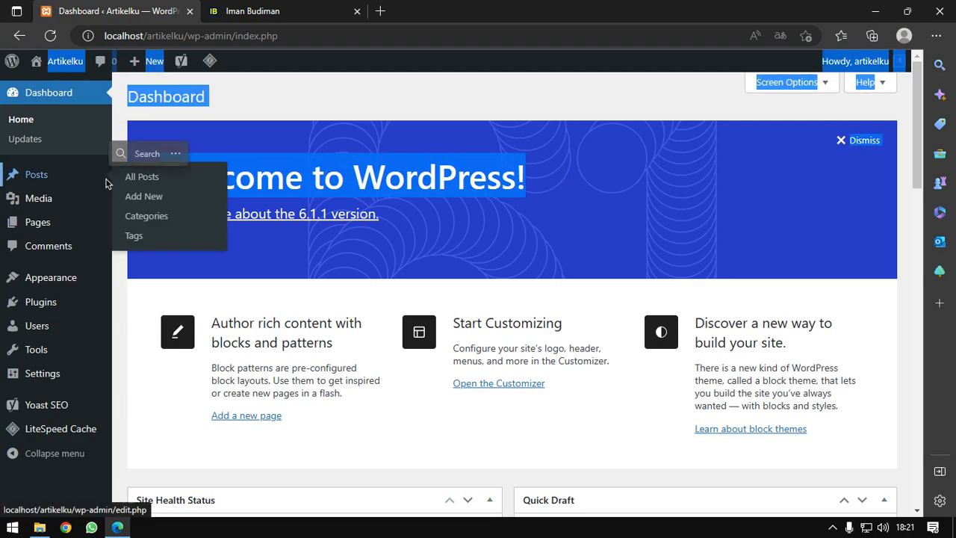
pyautogui.click(567, 166)
pyautogui.moveTo(563, 173); pyautogui.dragTo(171, 176)
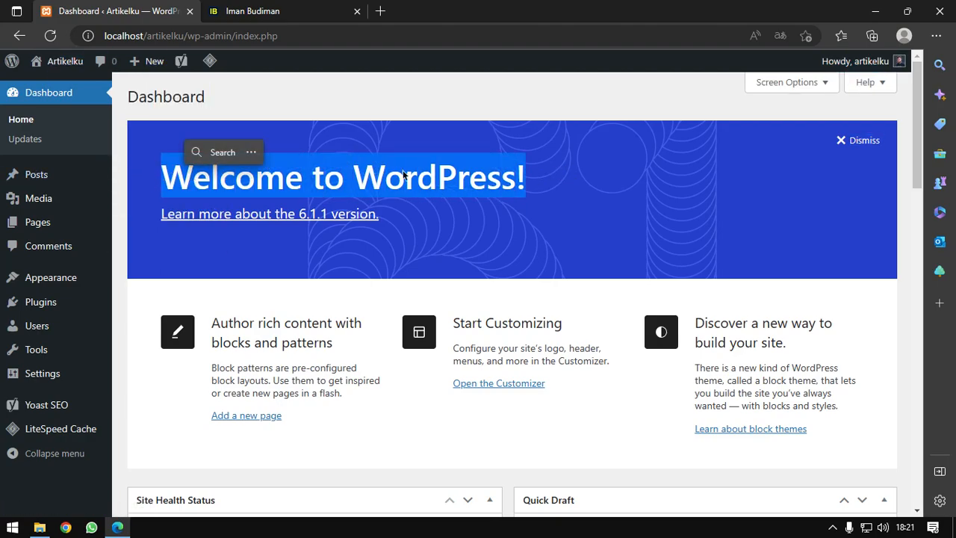
pyautogui.click(566, 169)
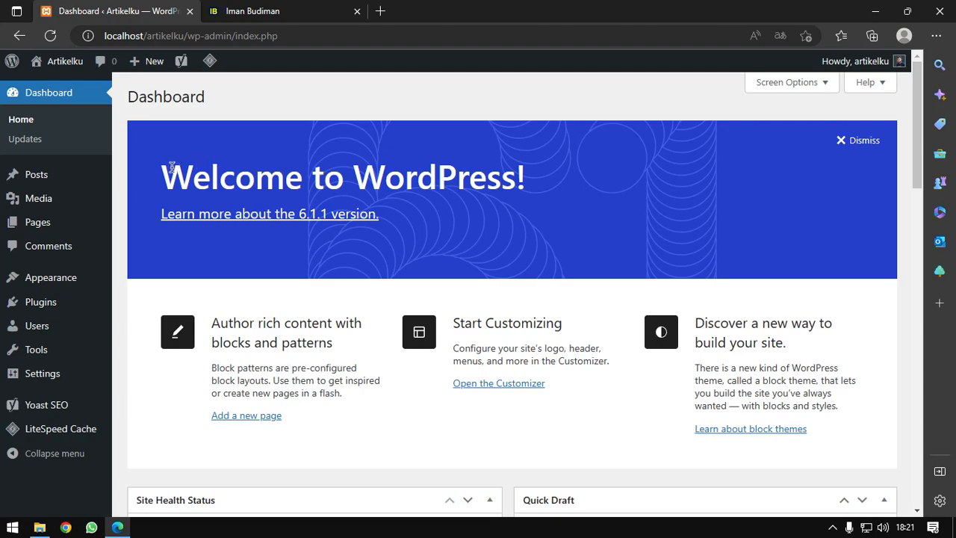
pyautogui.moveTo(161, 177); pyautogui.dragTo(578, 177)
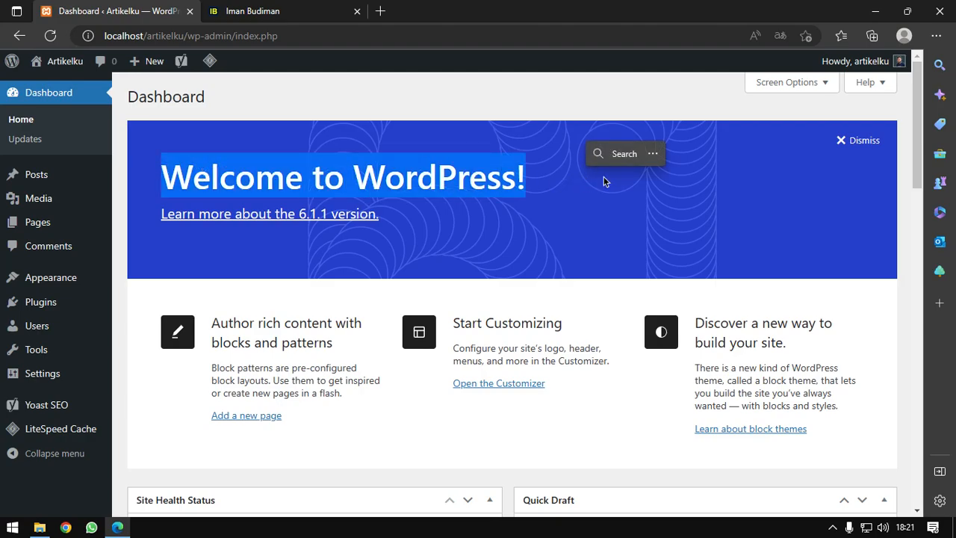
pyautogui.click(532, 181)
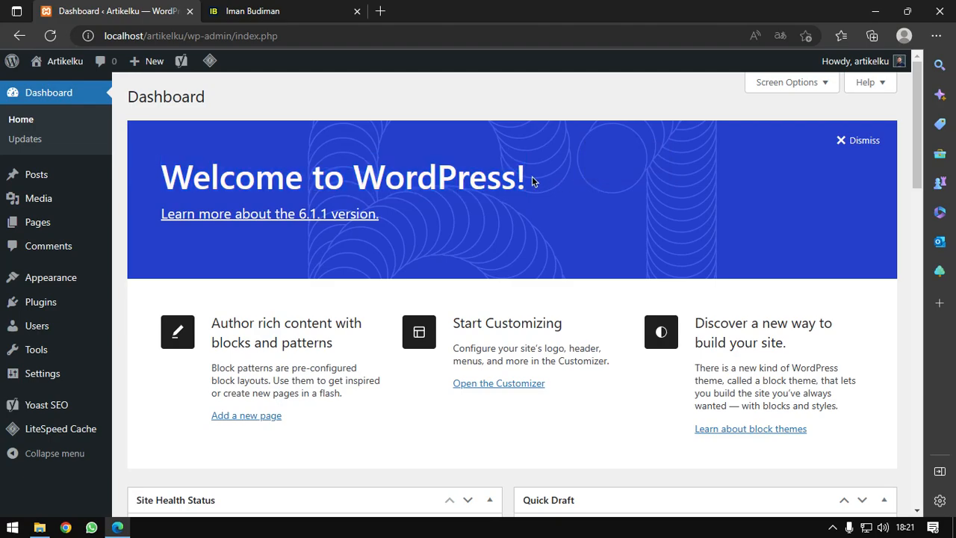
pyautogui.moveTo(531, 176); pyautogui.dragTo(278, 173)
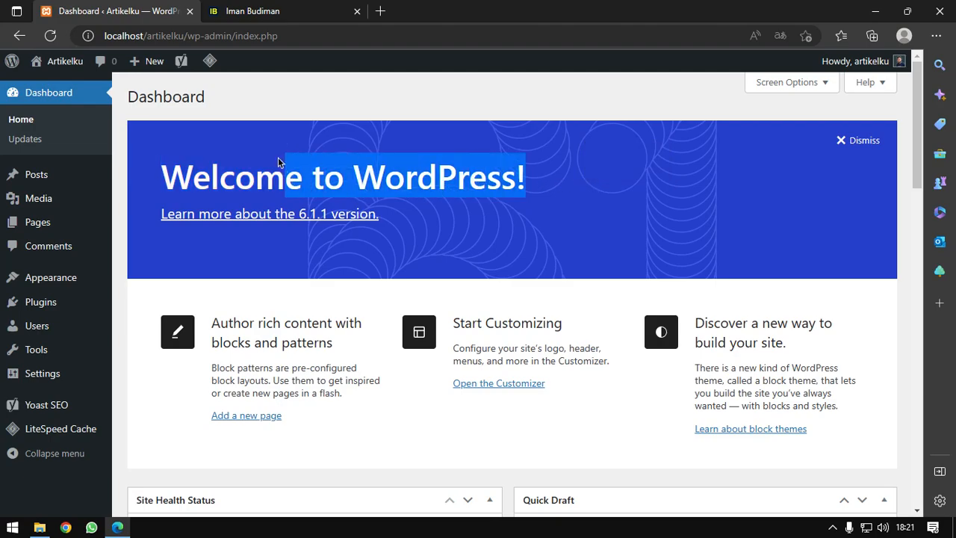
pyautogui.click(268, 9)
# - Search the Iman Budiman blog for 'cbt' and scroll through the BeeSmart CBT results
pyautogui.click(798, 68)
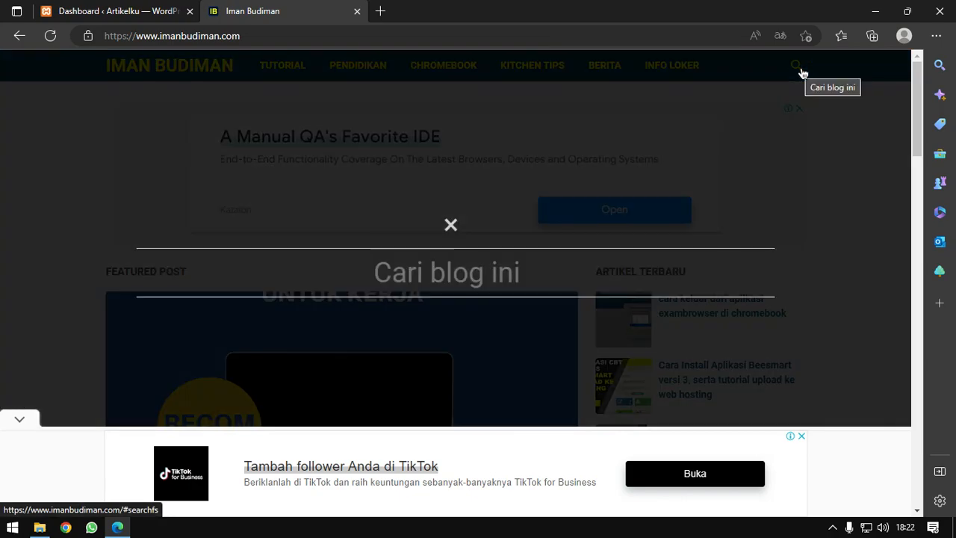
pyautogui.write('cbt')
pyautogui.press('Return')
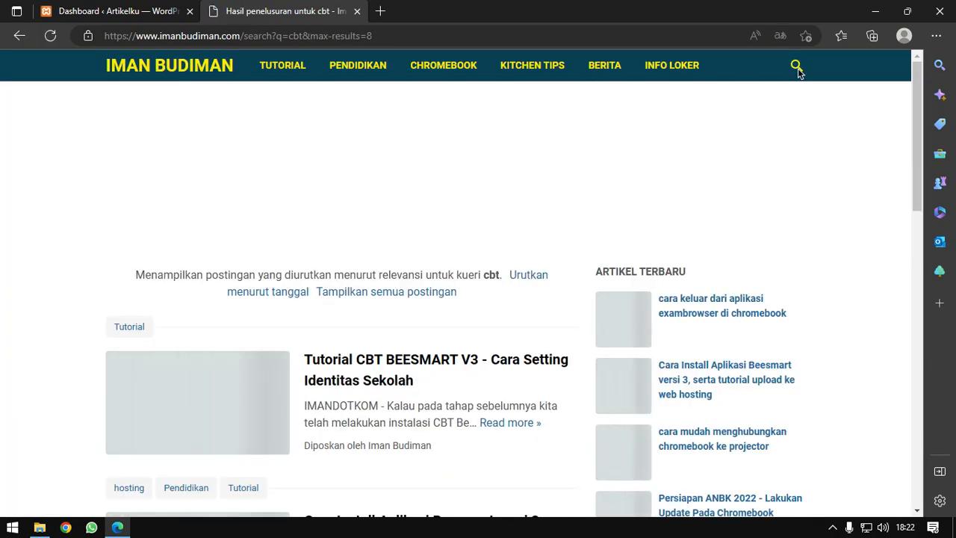
pyautogui.scroll(-3, 575, 247)
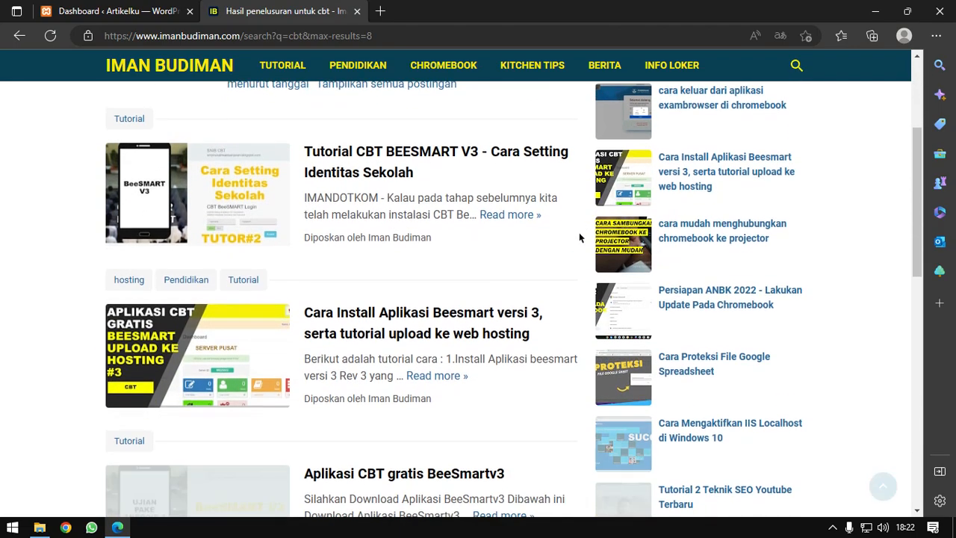
pyautogui.scroll(-1, 504, 250)
# - Open the 'Cara Install Aplikasi Beesmart versi 3' article and scroll down to its IDCloudHost link
pyautogui.click(476, 251)
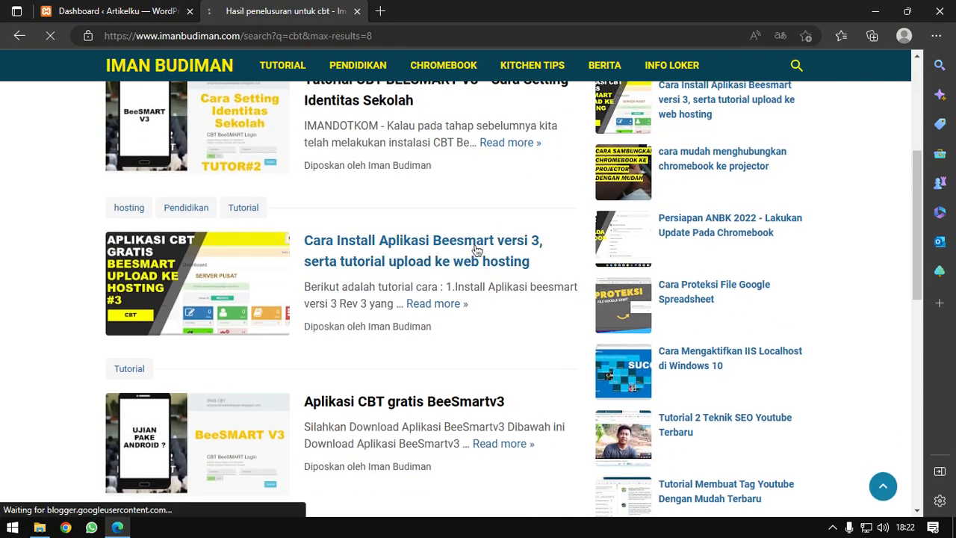
pyautogui.scroll(-15, 478, 251)
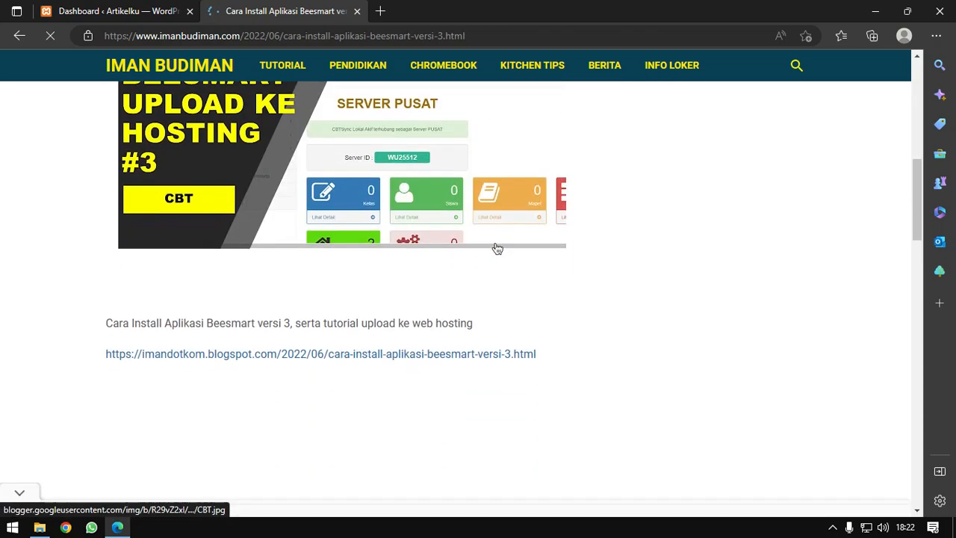
pyautogui.scroll(-3, 357, 261)
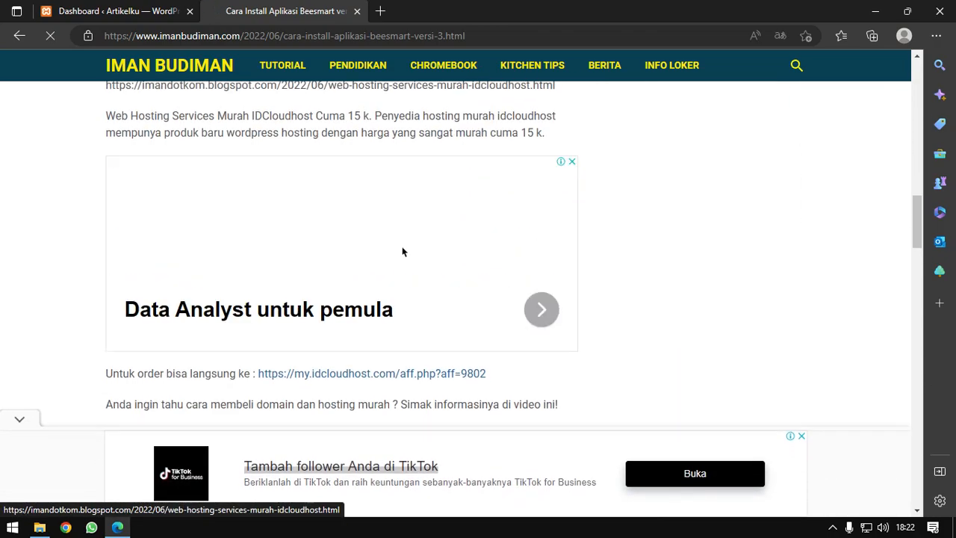
pyautogui.scroll(-2, 350, 239)
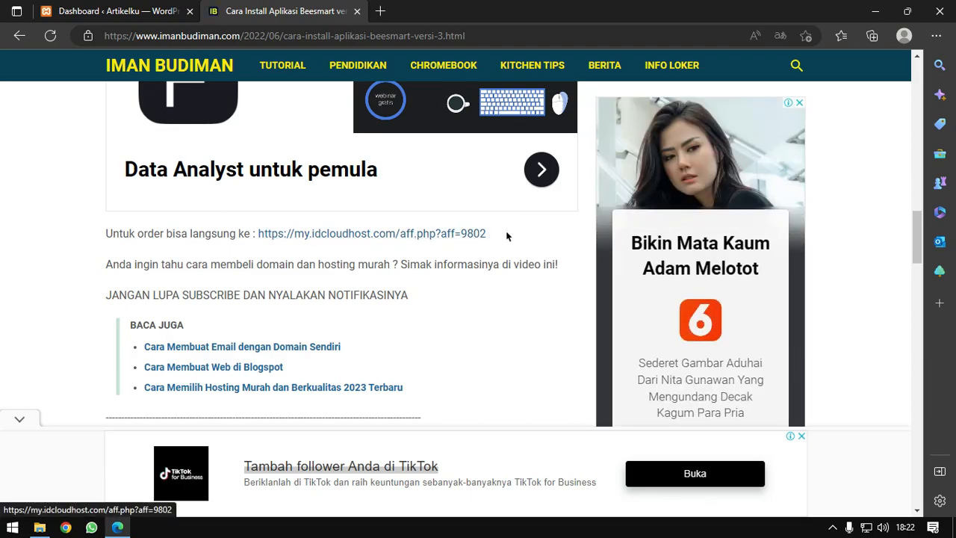
# - Follow the IDCloudHost order link and dismiss the ad with Tutup
pyautogui.moveTo(506, 233); pyautogui.dragTo(259, 233)
pyautogui.click(424, 253)
pyautogui.click(413, 236)
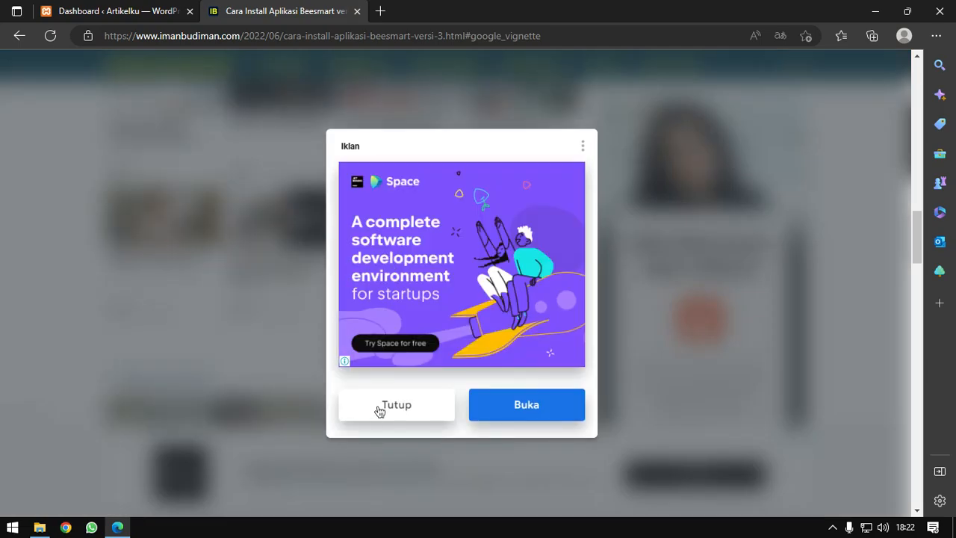
pyautogui.click(380, 410)
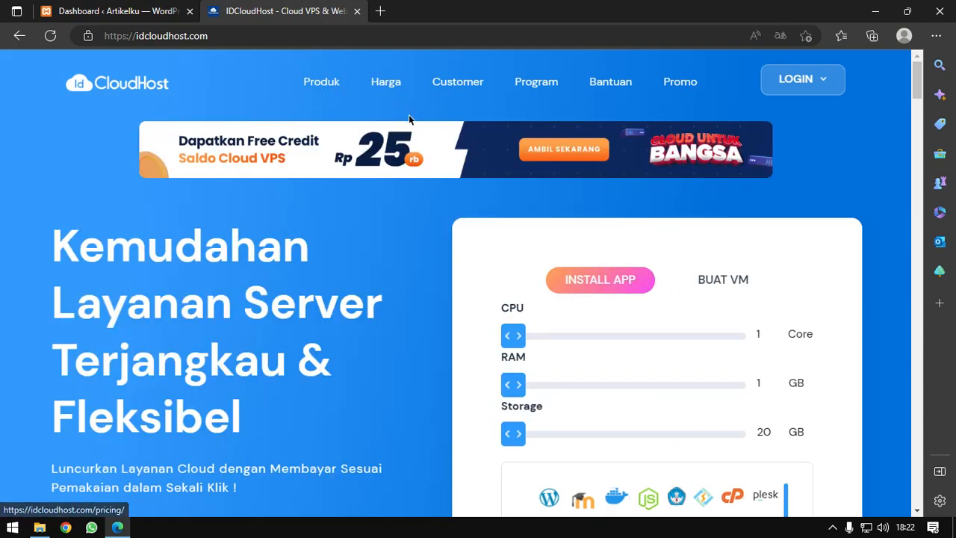
# - Go to Cloud Hosting under Produk and scroll to the Harga Hosting package table
pyautogui.moveTo(329, 83)
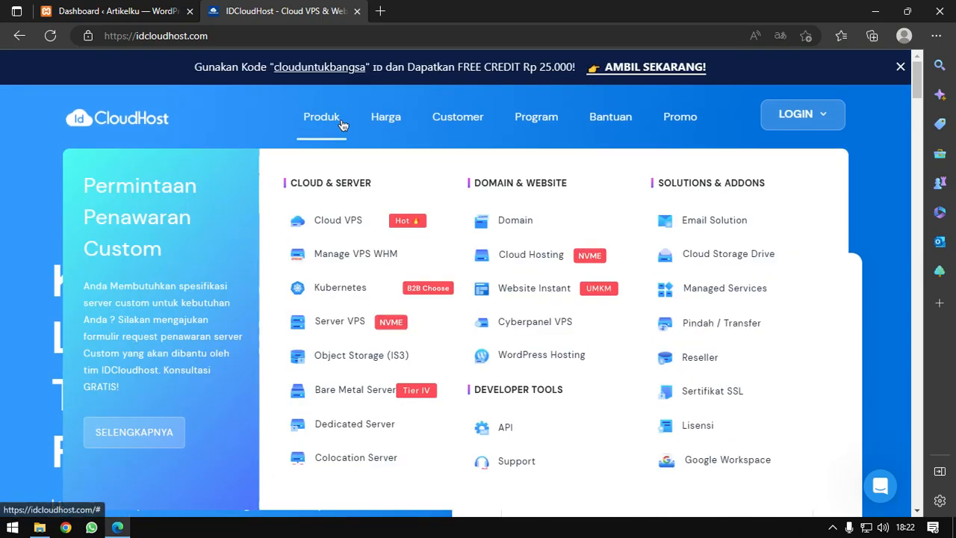
pyautogui.click(531, 258)
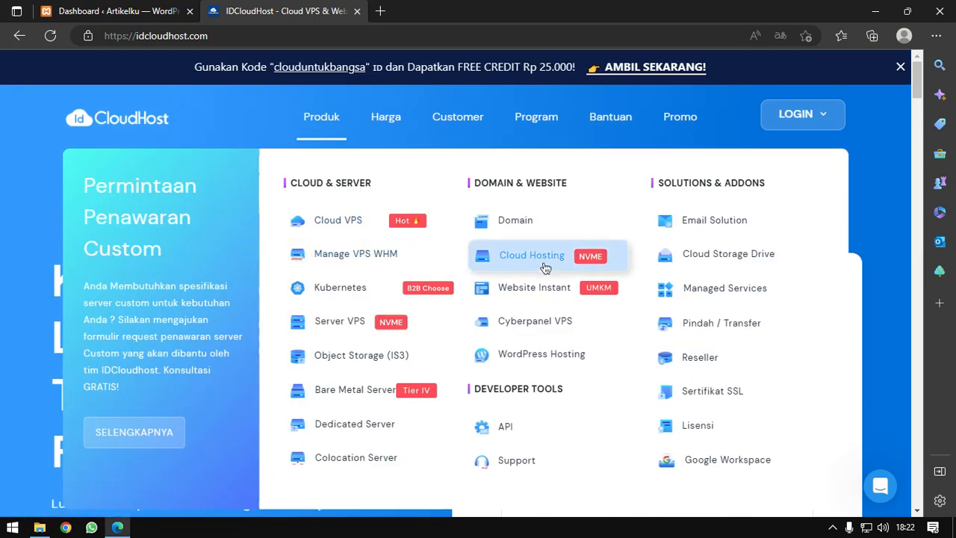
pyautogui.scroll(-5, 403, 273)
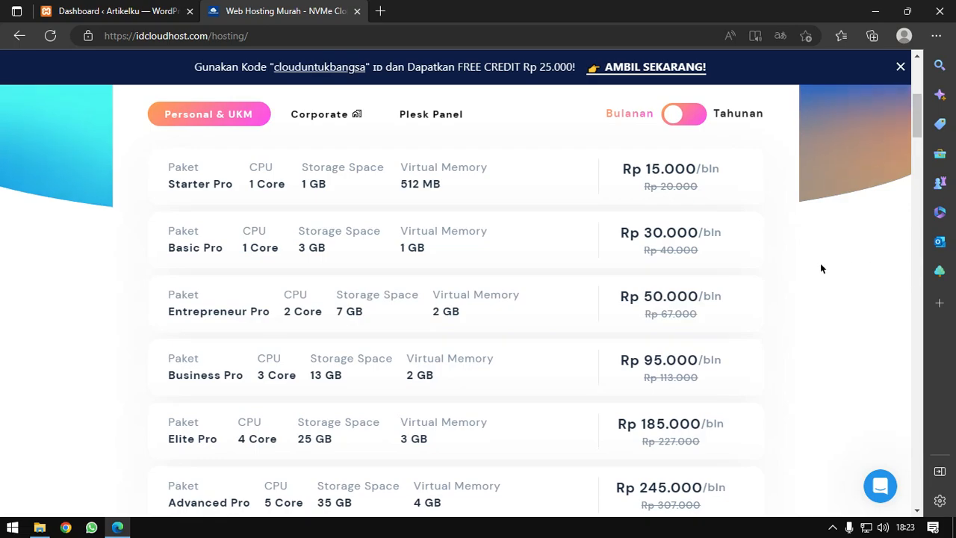
# - Switch hosting prices to Tahunan, showing Starter Pro Rp 170.000/thn to Advanced Pro Rp 2.710.000/thn
pyautogui.scroll(-1, 690, 291)
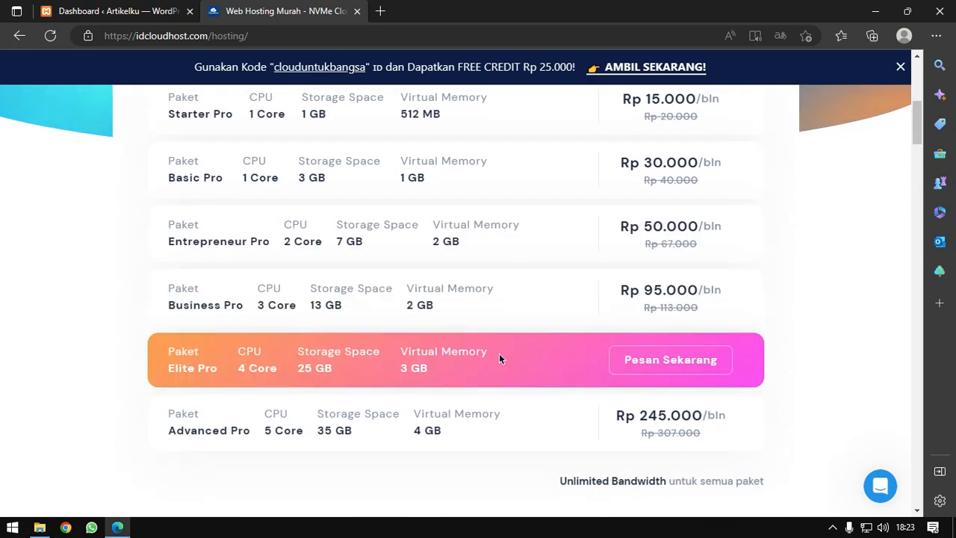
pyautogui.scroll(5, 882, 249)
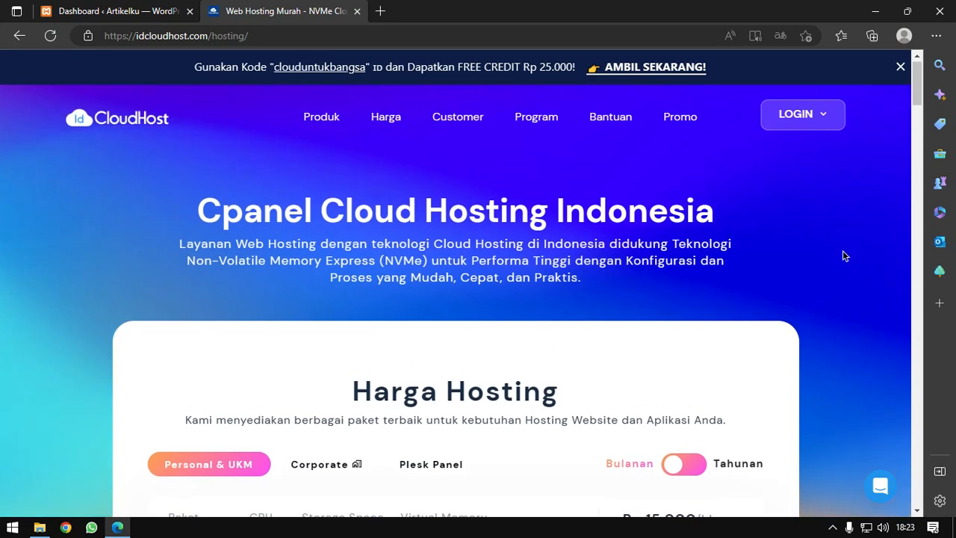
pyautogui.scroll(-5, 844, 249)
pyautogui.scroll(1, 844, 249)
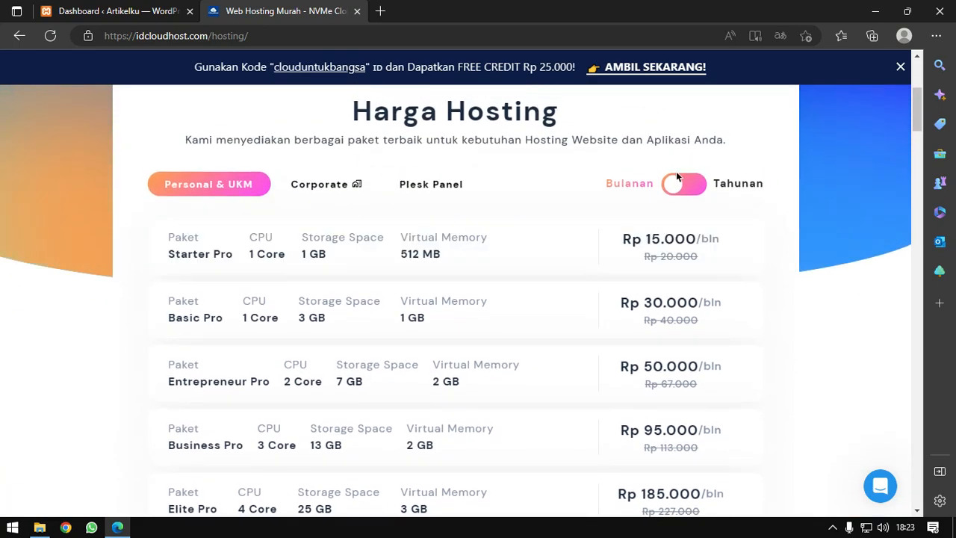
pyautogui.click(705, 188)
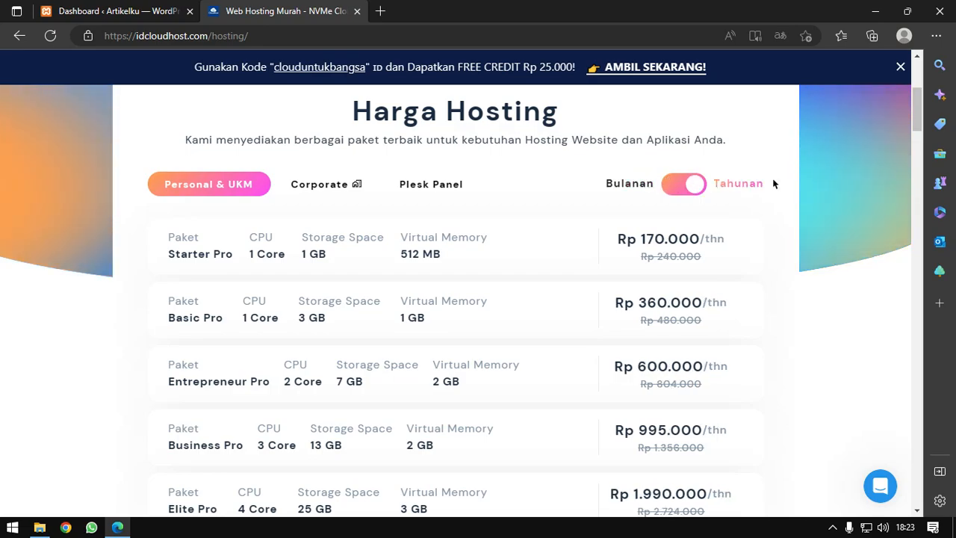
pyautogui.scroll(-1, 774, 183)
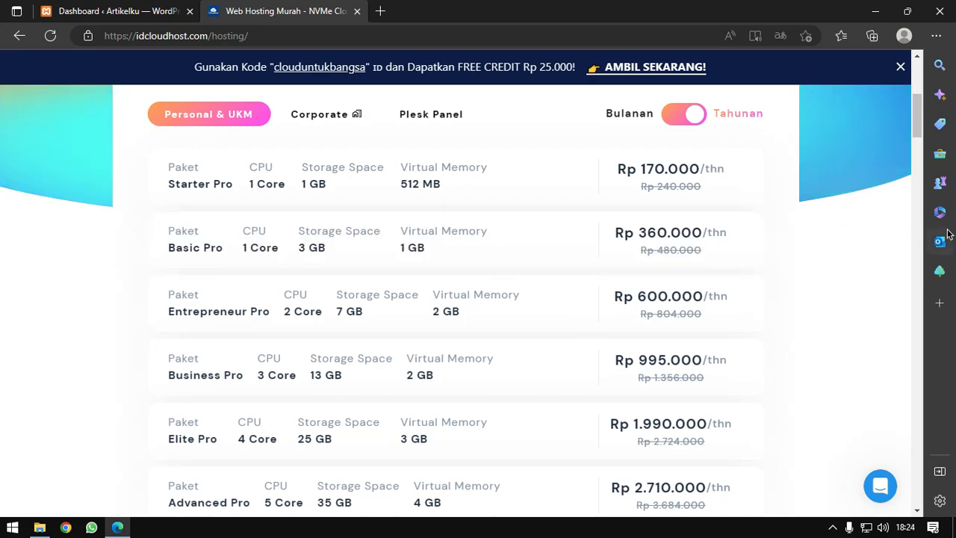
pyautogui.scroll(-4, 888, 232)
pyautogui.scroll(8, 882, 231)
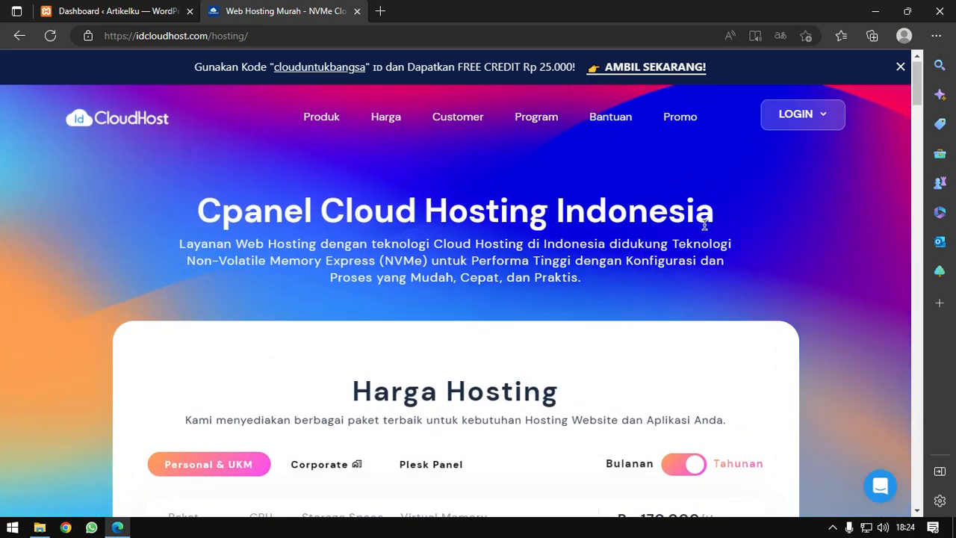
pyautogui.moveTo(326, 122)
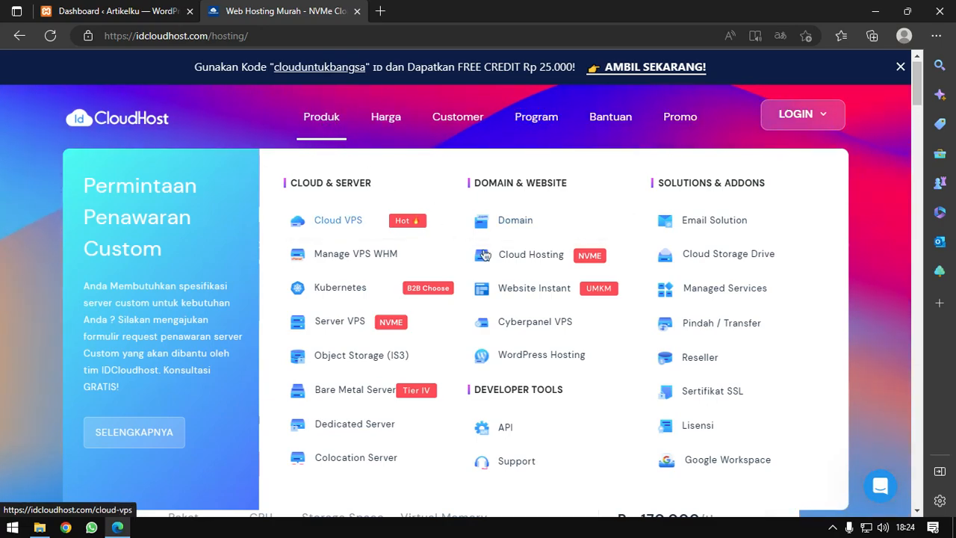
# - Go to the Domain product page and keep .MY.ID as the extension
pyautogui.click(516, 220)
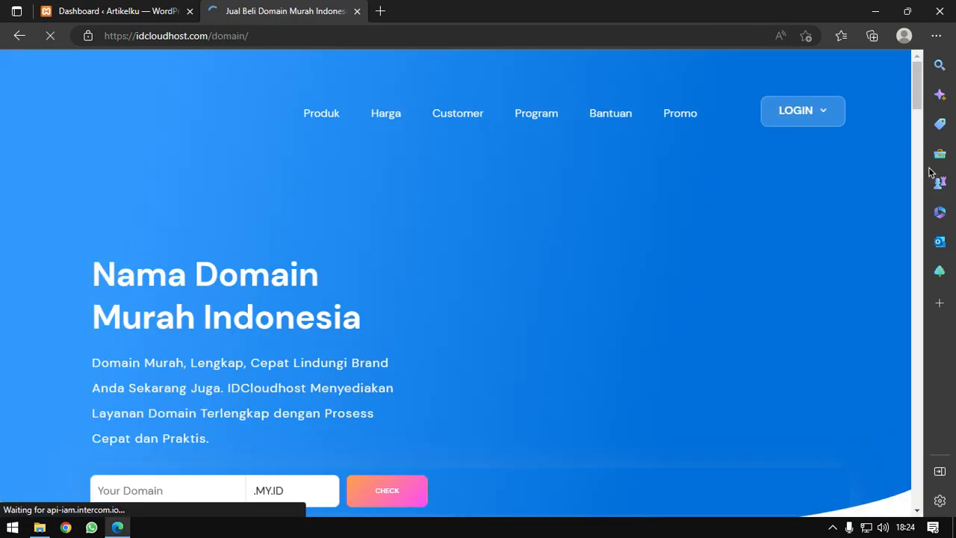
pyautogui.scroll(-5, 572, 212)
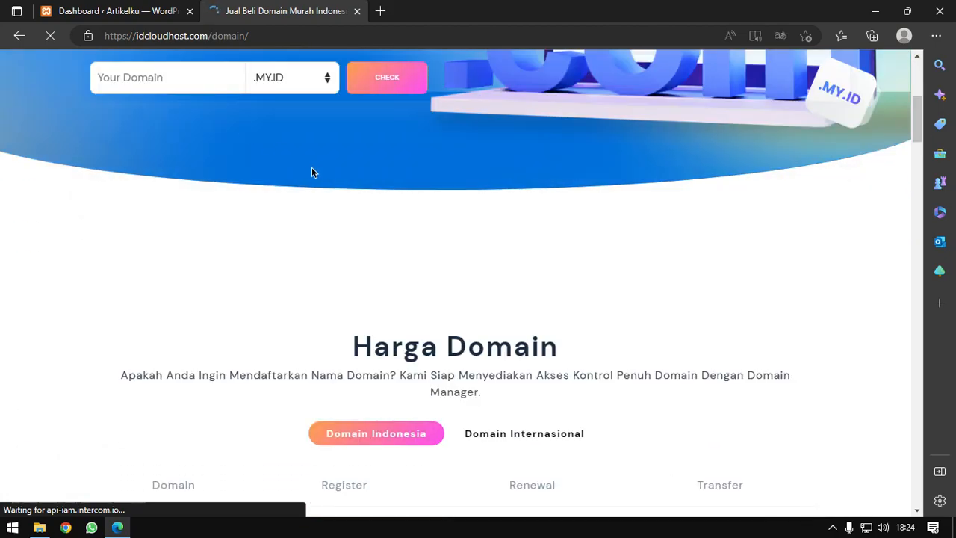
pyautogui.scroll(1, 160, 202)
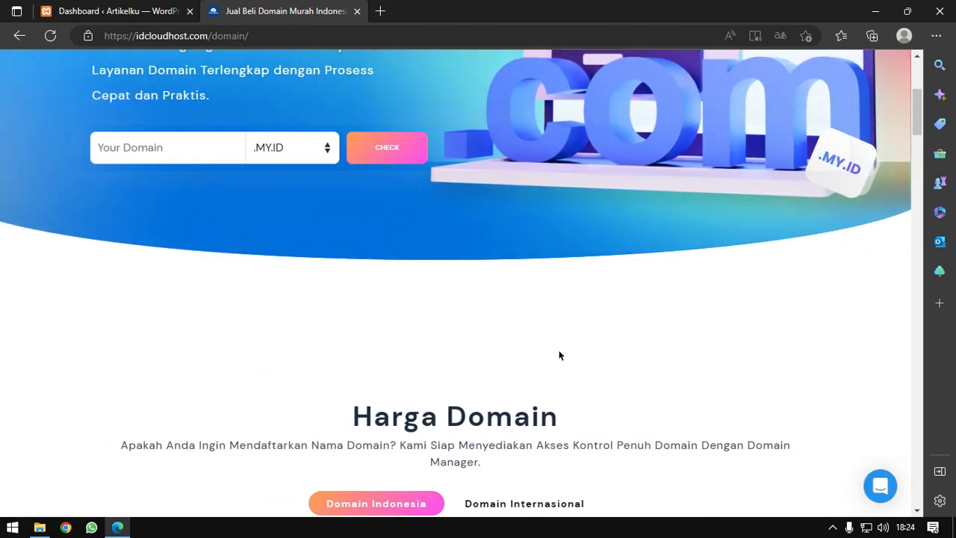
pyautogui.scroll(1, 540, 345)
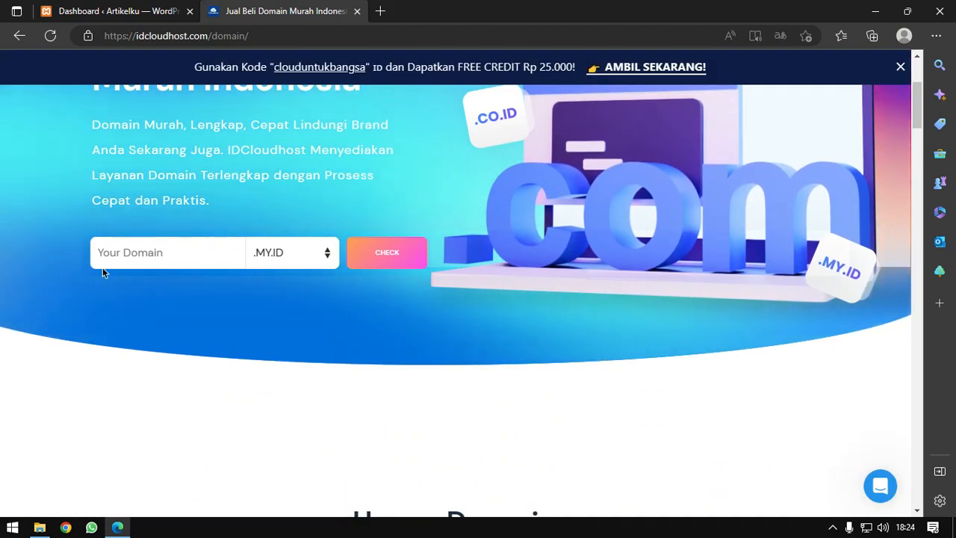
pyautogui.click(290, 257)
pyautogui.click(258, 276)
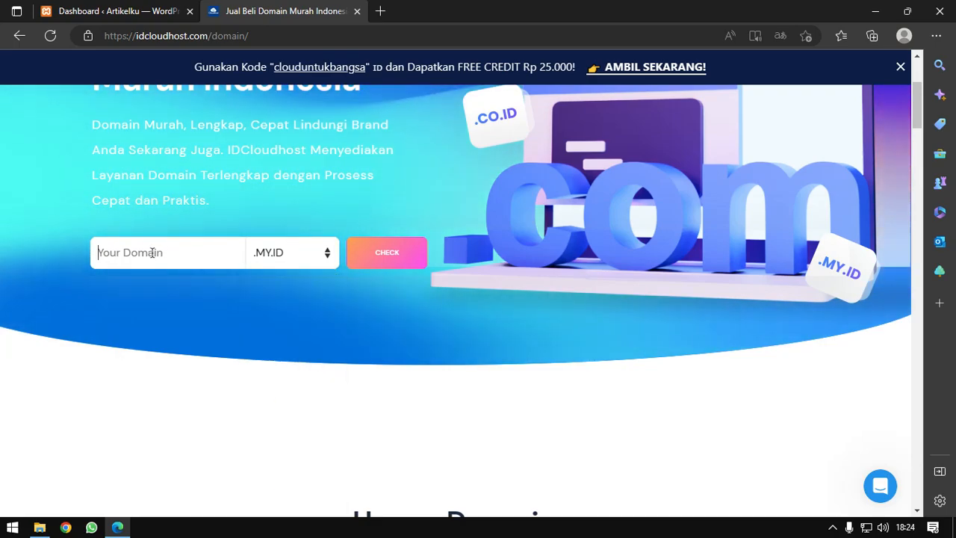
# - Enter 'namasaya' as the domain name and check its availability
pyautogui.click(151, 253)
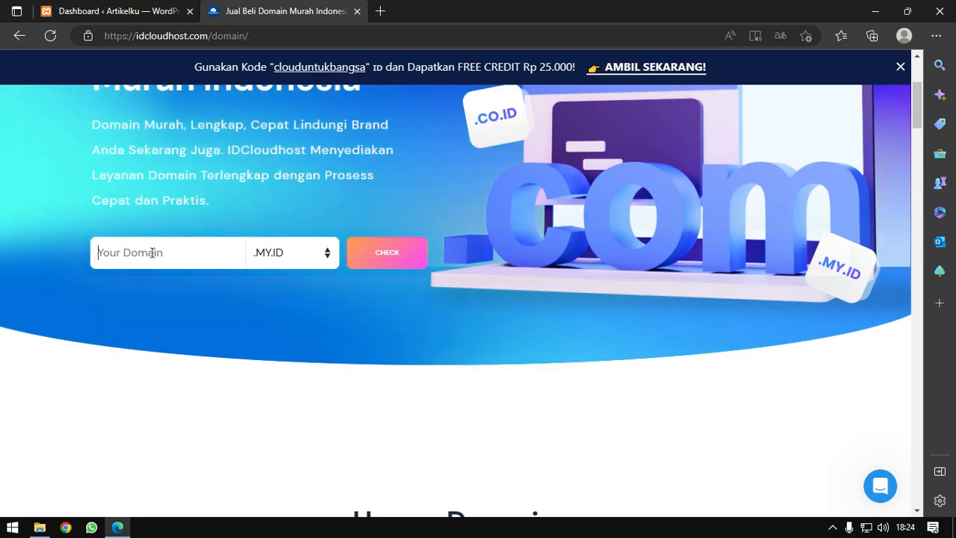
pyautogui.write('nam')
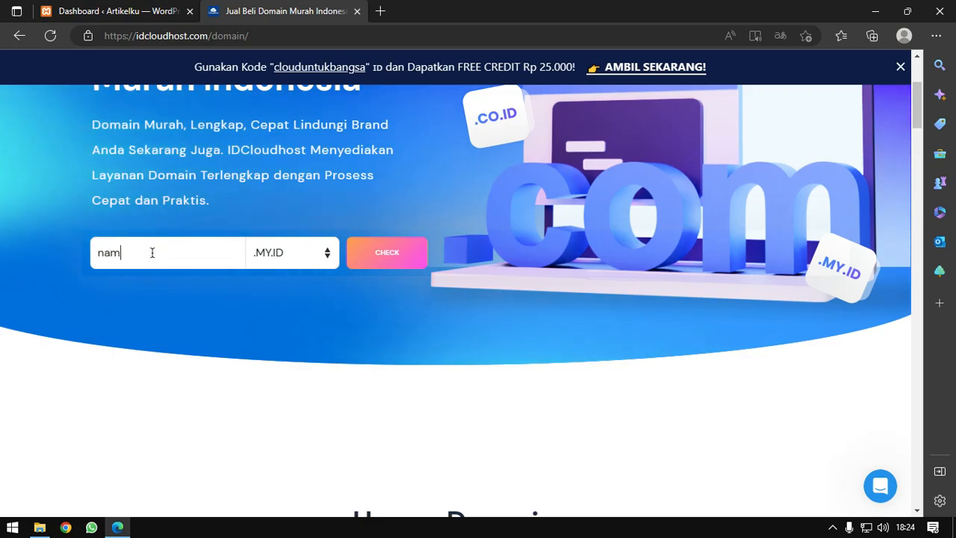
pyautogui.write('asaya')
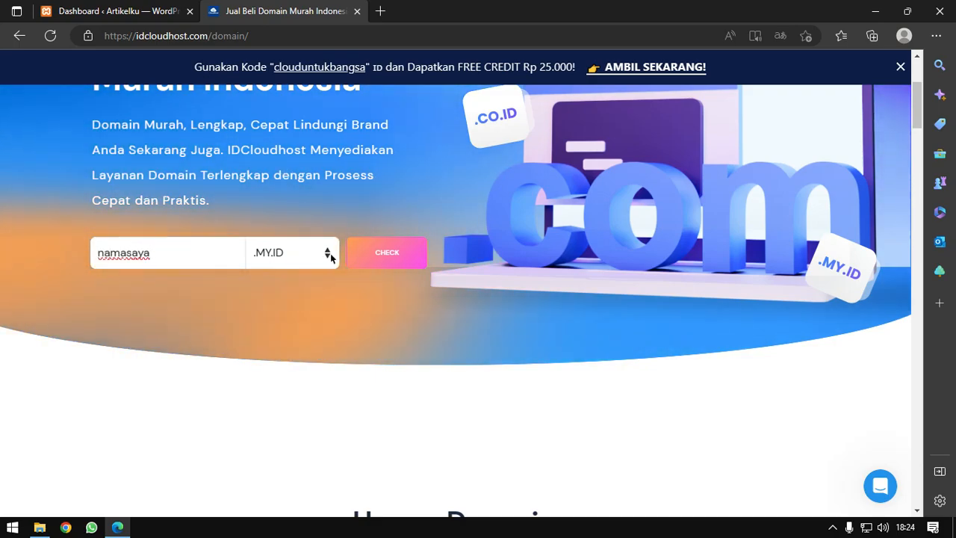
pyautogui.click(411, 256)
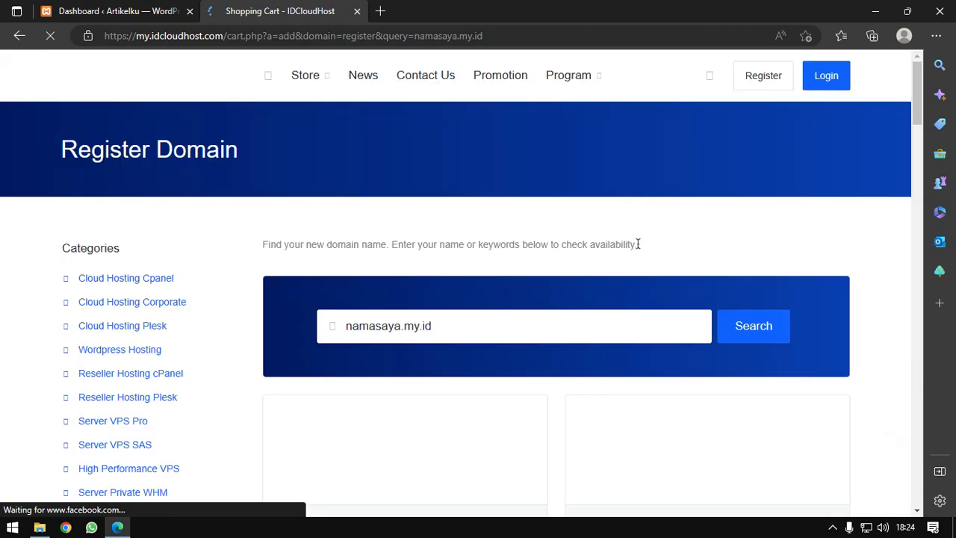
# - Review the result showing namasaya.my.id is unavailable
pyautogui.scroll(-1, 493, 242)
pyautogui.scroll(-3, 493, 242)
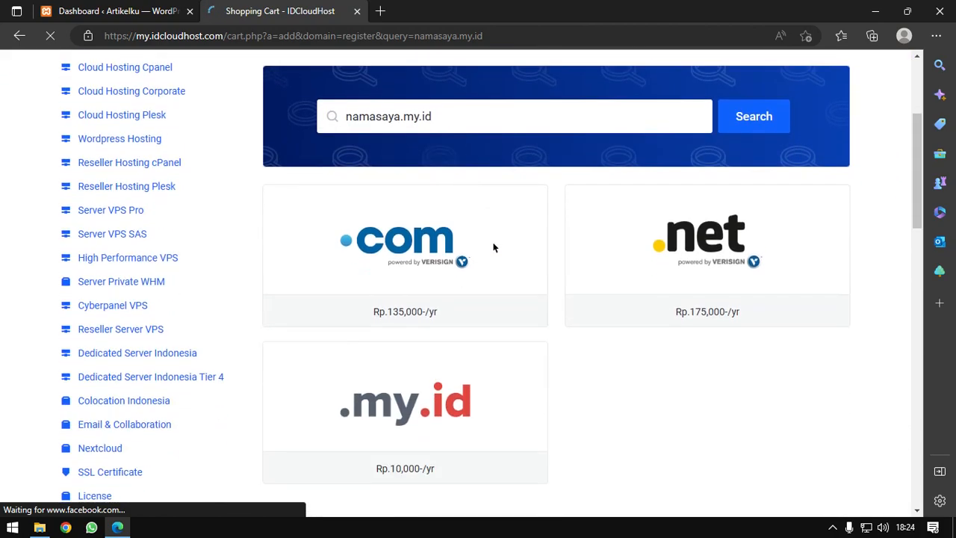
pyautogui.scroll(-1, 491, 242)
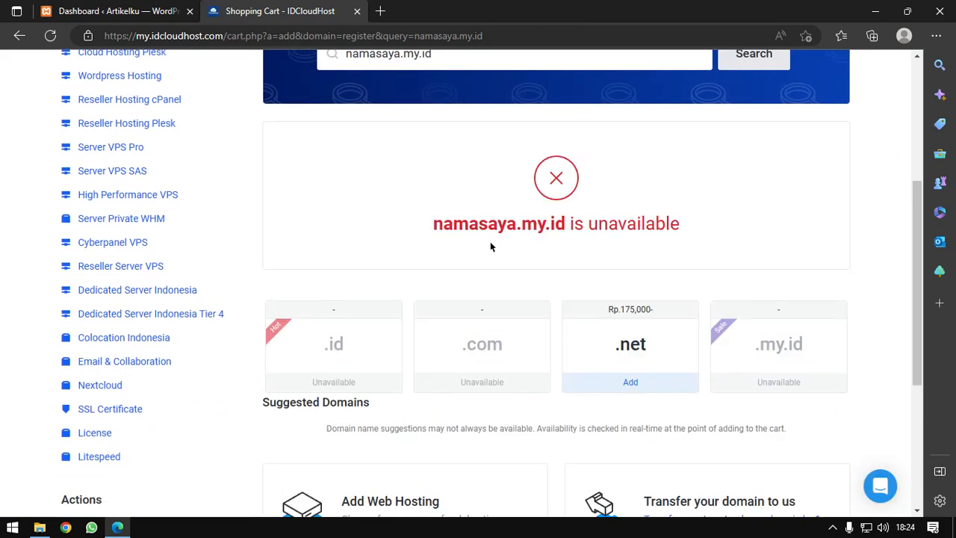
pyautogui.scroll(-3, 491, 245)
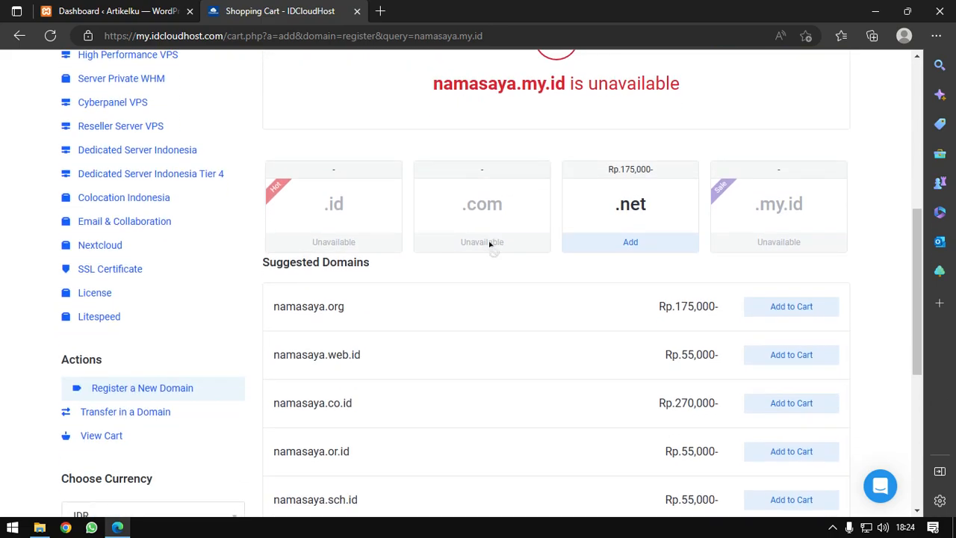
pyautogui.scroll(4, 490, 243)
pyautogui.moveTo(413, 308); pyautogui.dragTo(482, 299)
pyautogui.click(566, 296)
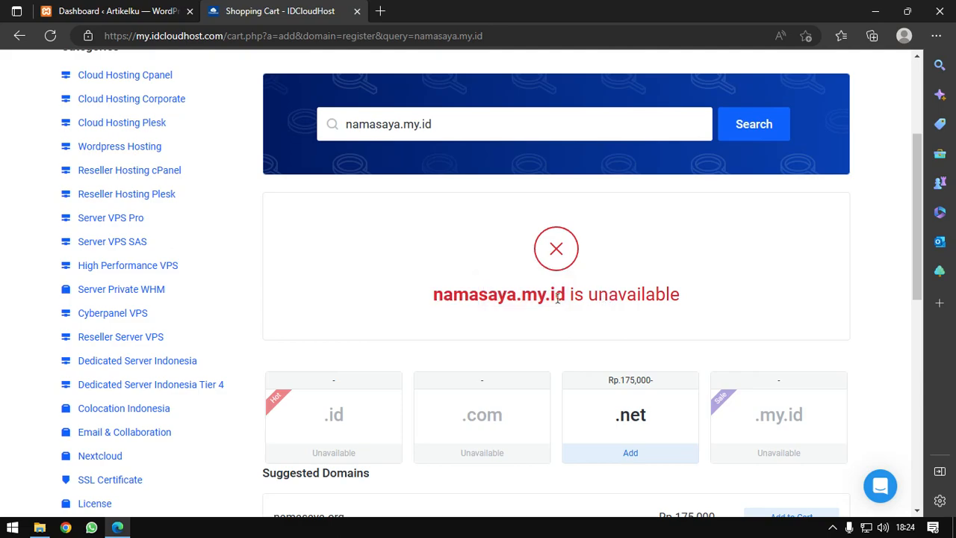
pyautogui.scroll(-3, 570, 287)
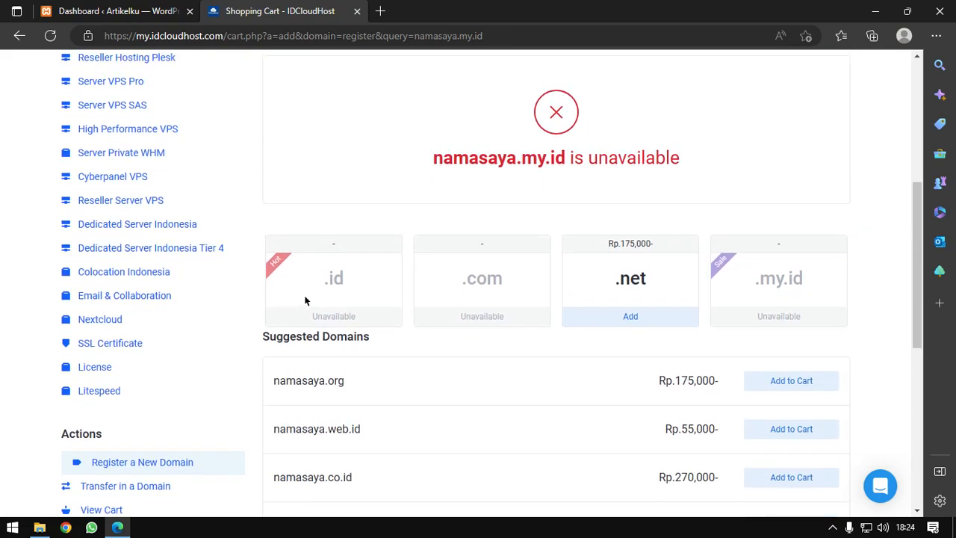
pyautogui.scroll(1, 305, 299)
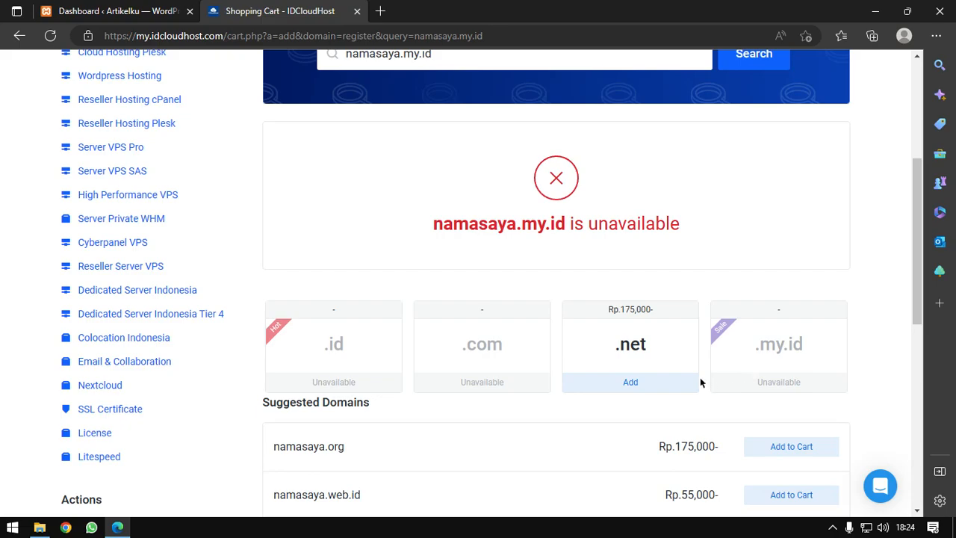
# - Browse suggested domains like namasaya.web.id at Rp.55,000, then return to the WordPress Dashboard
pyautogui.scroll(-2, 701, 382)
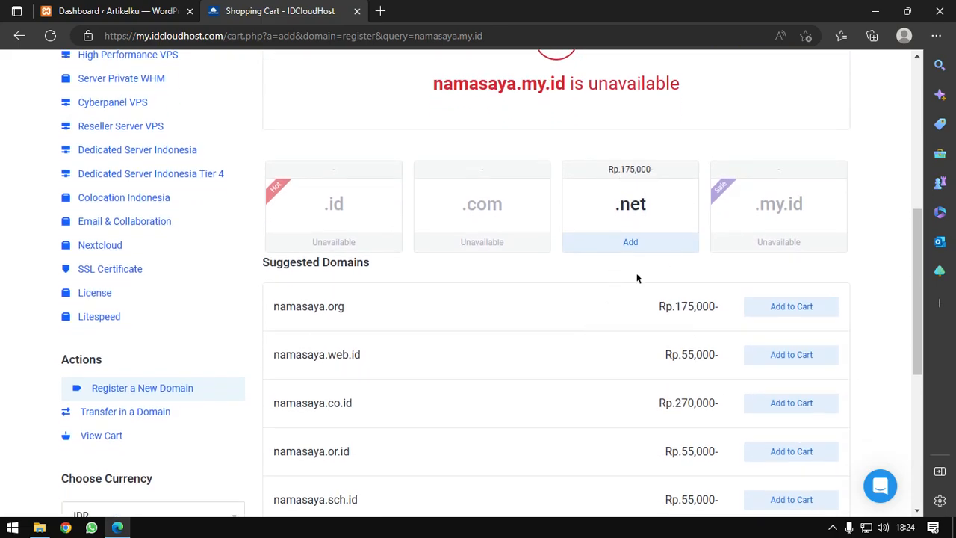
pyautogui.scroll(-5, 637, 277)
pyautogui.scroll(3, 620, 278)
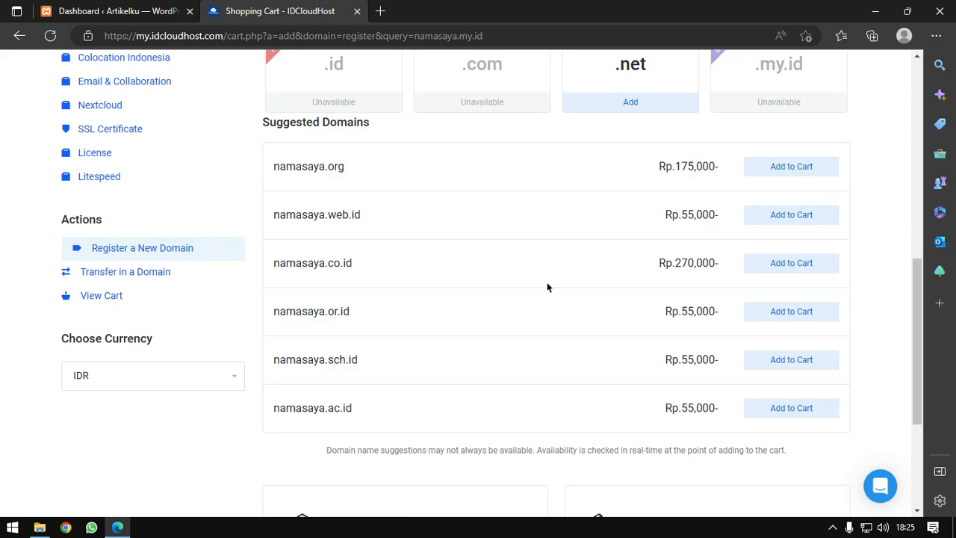
pyautogui.scroll(2, 471, 284)
pyautogui.scroll(-1, 435, 231)
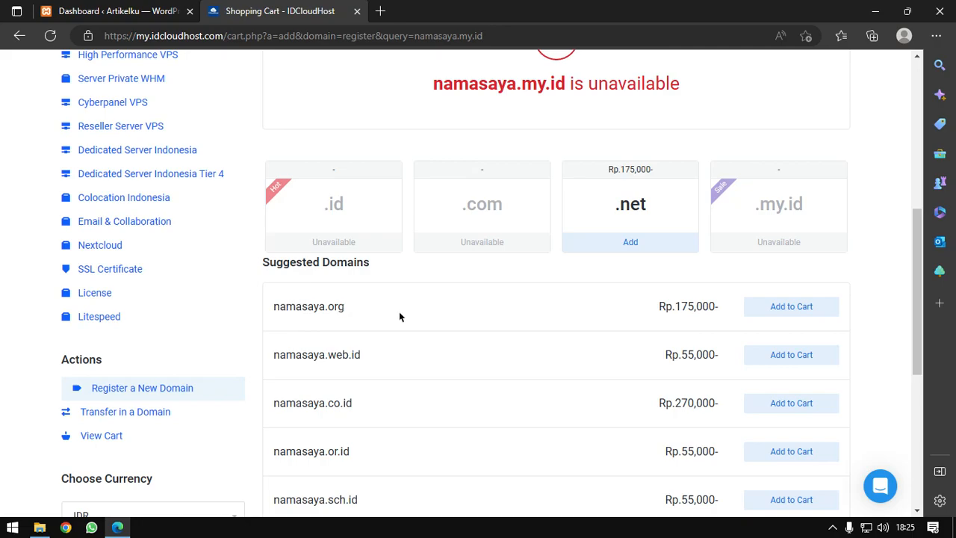
pyautogui.scroll(-1, 681, 311)
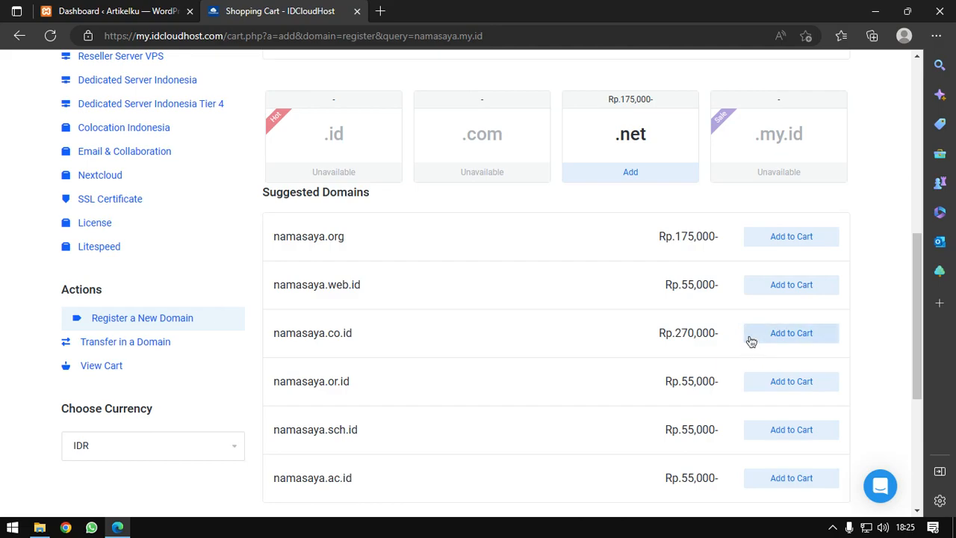
pyautogui.scroll(3, 694, 351)
pyautogui.scroll(3, 694, 351)
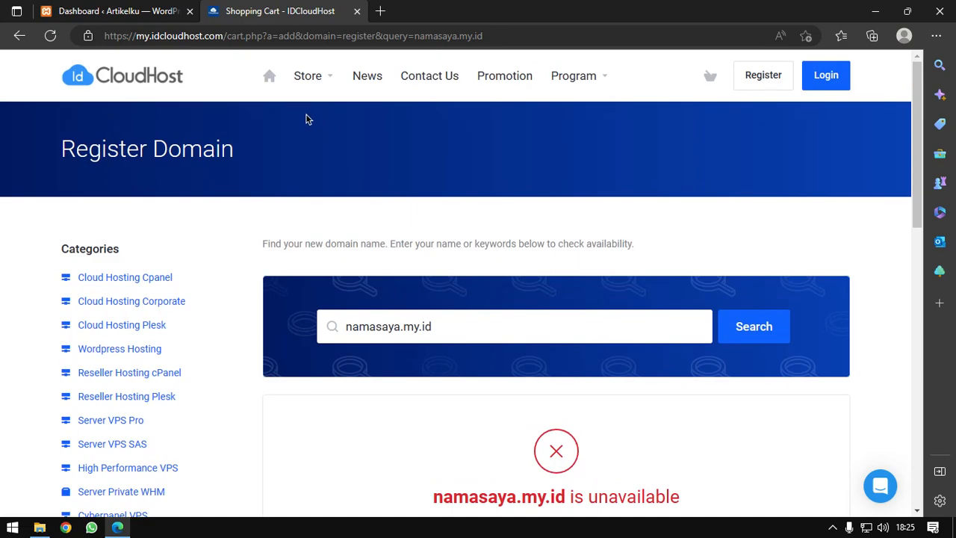
pyautogui.click(113, 13)
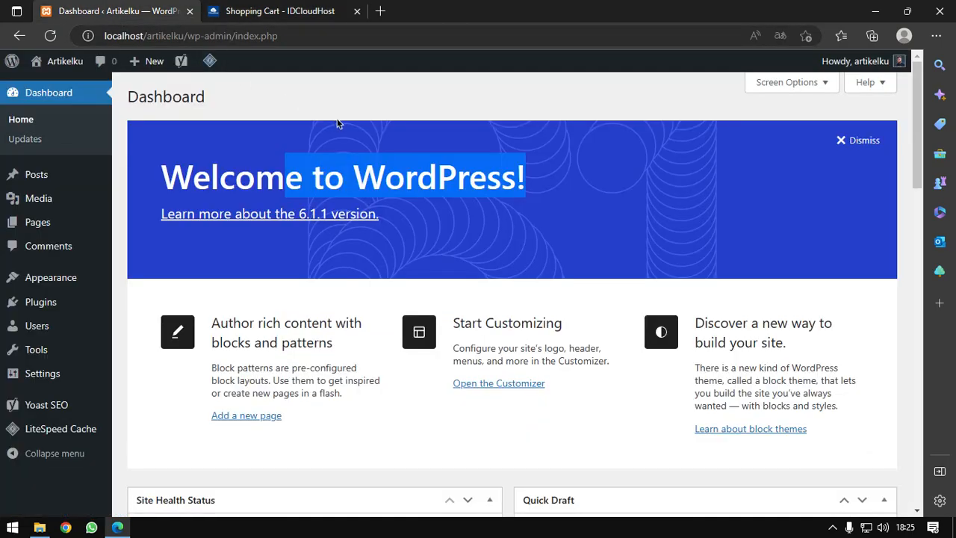
pyautogui.click(379, 165)
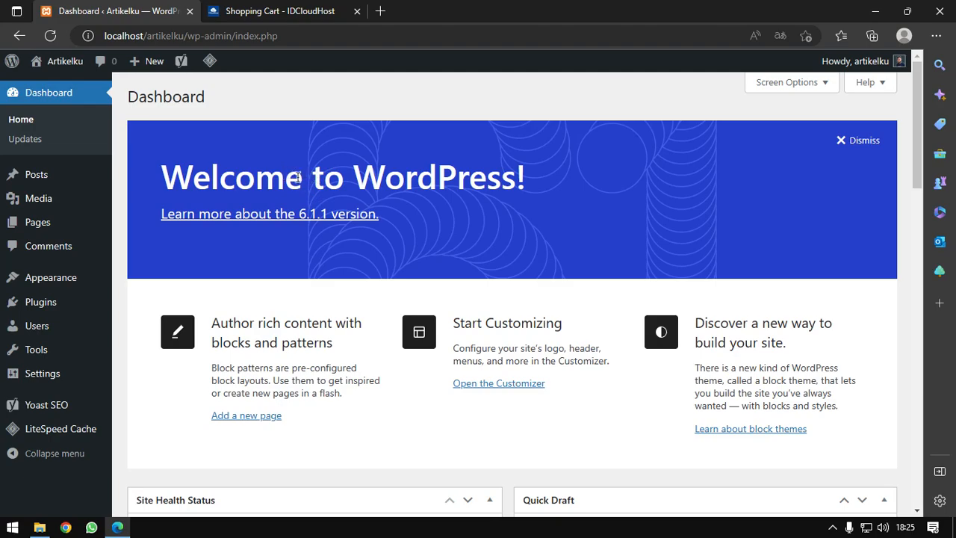
pyautogui.moveTo(302, 177); pyautogui.dragTo(119, 182)
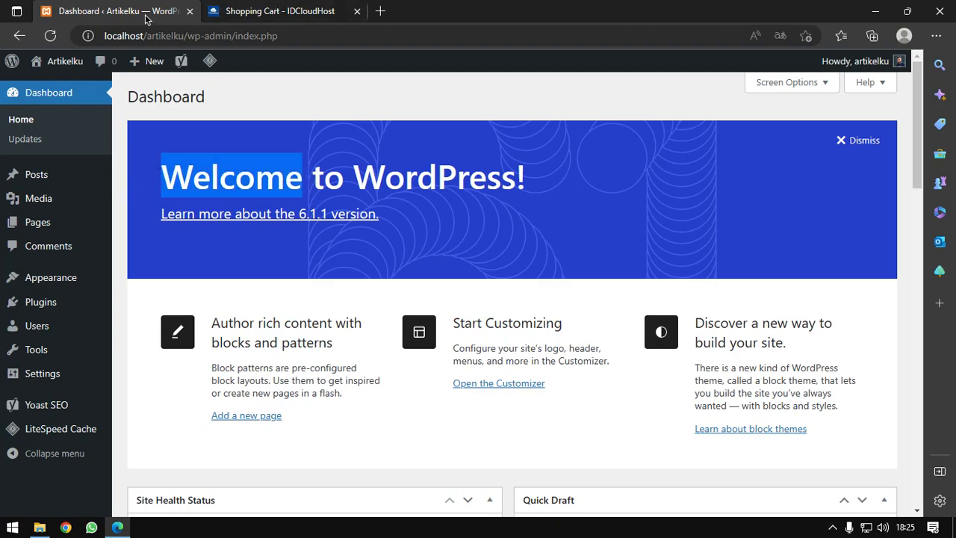
pyautogui.moveTo(317, 187); pyautogui.dragTo(528, 192)
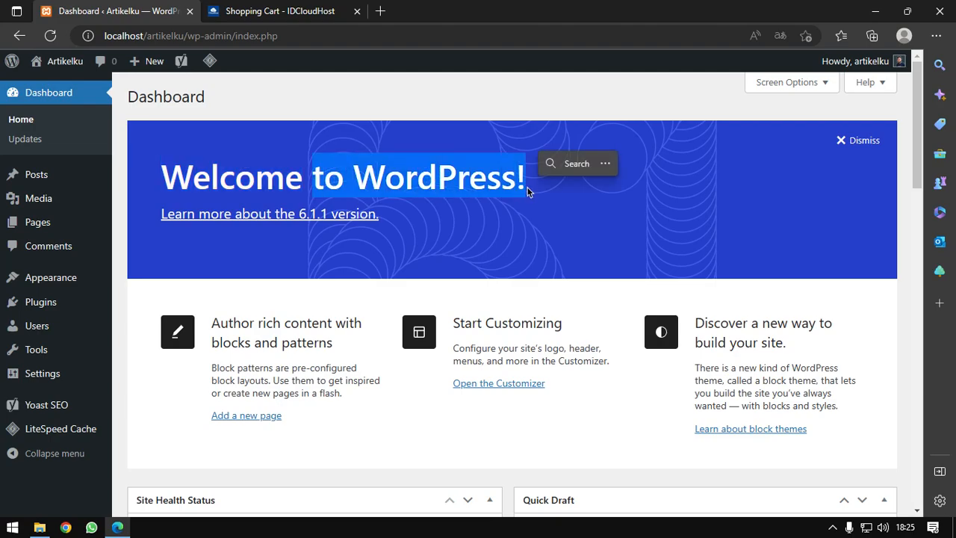
pyautogui.click(521, 187)
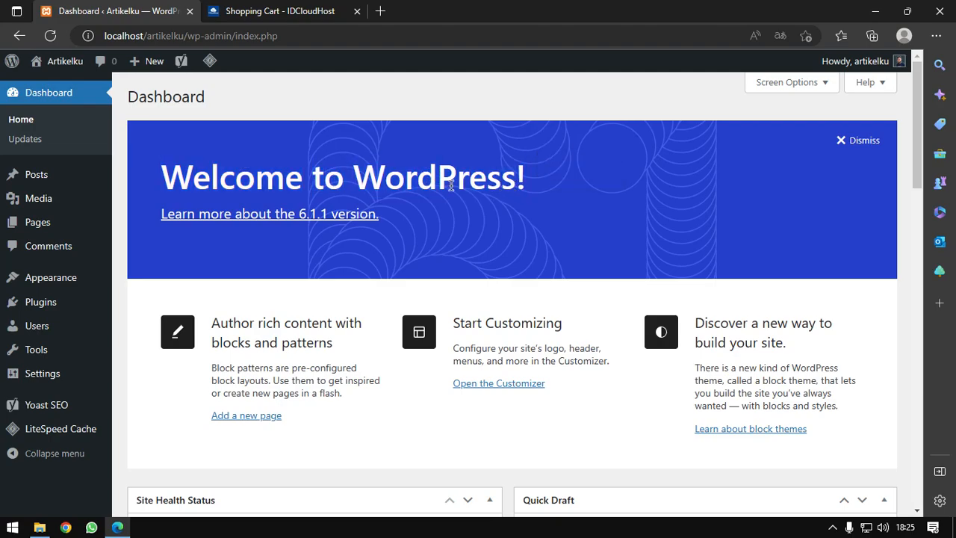